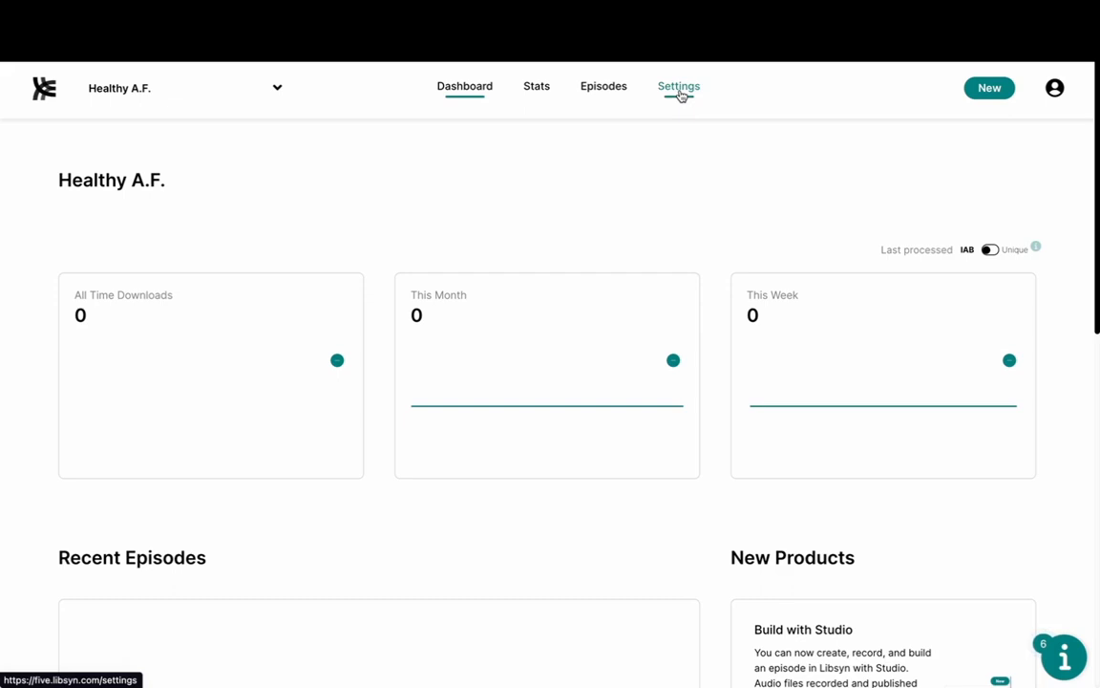
Step: Go from the Healthy A.F. dashboard to Settings in the top navigation bar
click(679, 87)
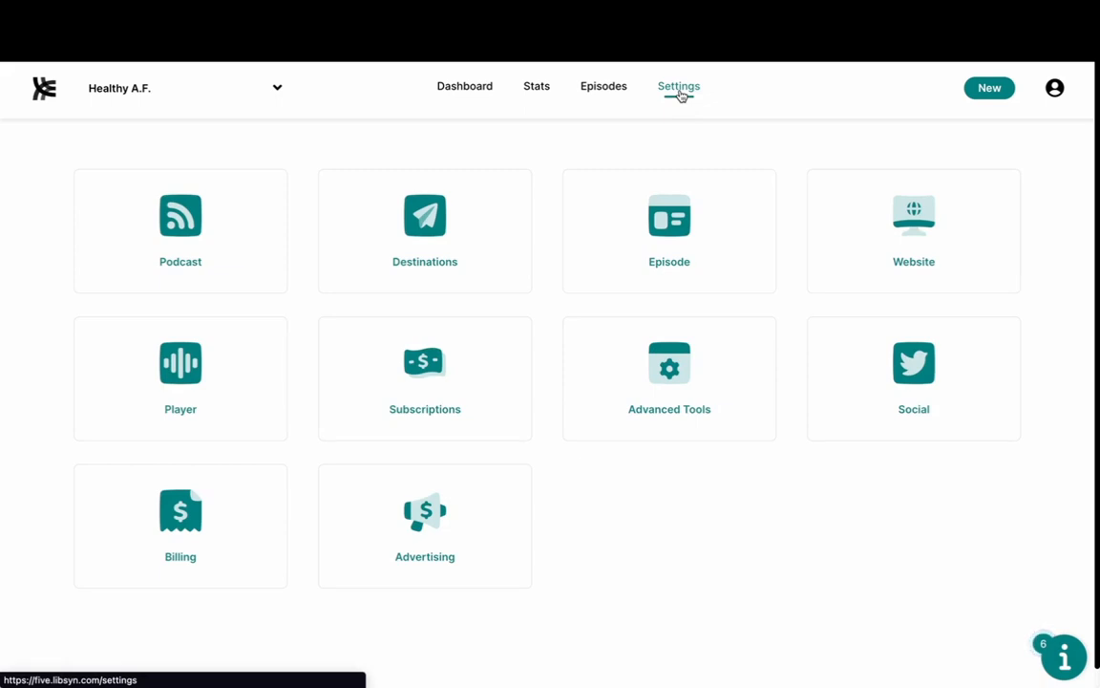
Step: Open the Podcast tile to reach the Healthy A.F. Podcast Settings form
click(118, 209)
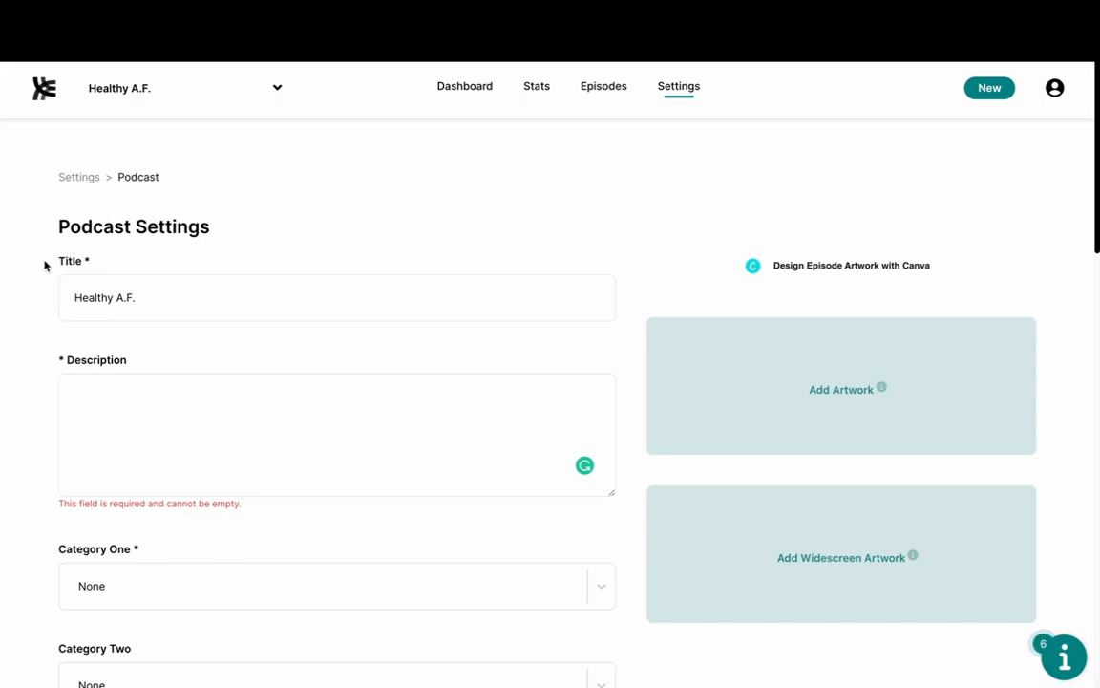
Step: Retitle the podcast 'Healthy AF | Healthy After 50', after trying Health Tips and Health Coaching endings
click(172, 302)
key(BackSpace)
key(BackSpace)
key(BackSpace)
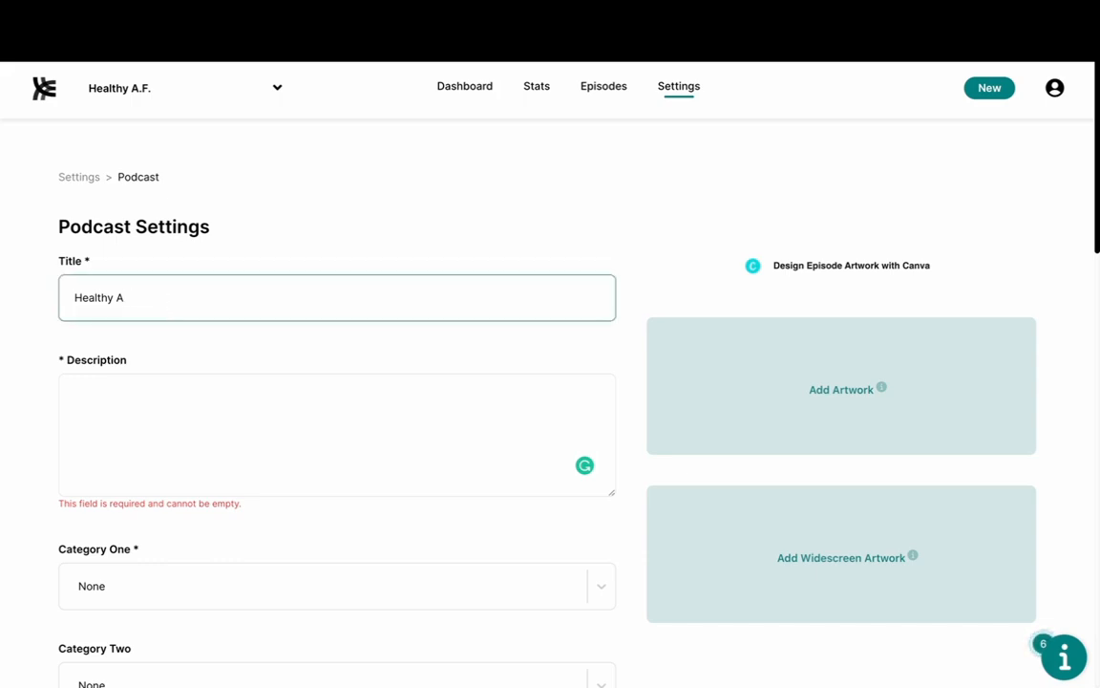
text(F)
text(Health Tips)
key(BackSpace)
key(BackSpace)
key(BackSpace)
key(BackSpace)
key(BackSpace)
key(BackSpace)
key(BackSpace)
key(BackSpace)
key(BackSpace)
key(BackSpace)
key(BackSpace)
text(Health Coaching)
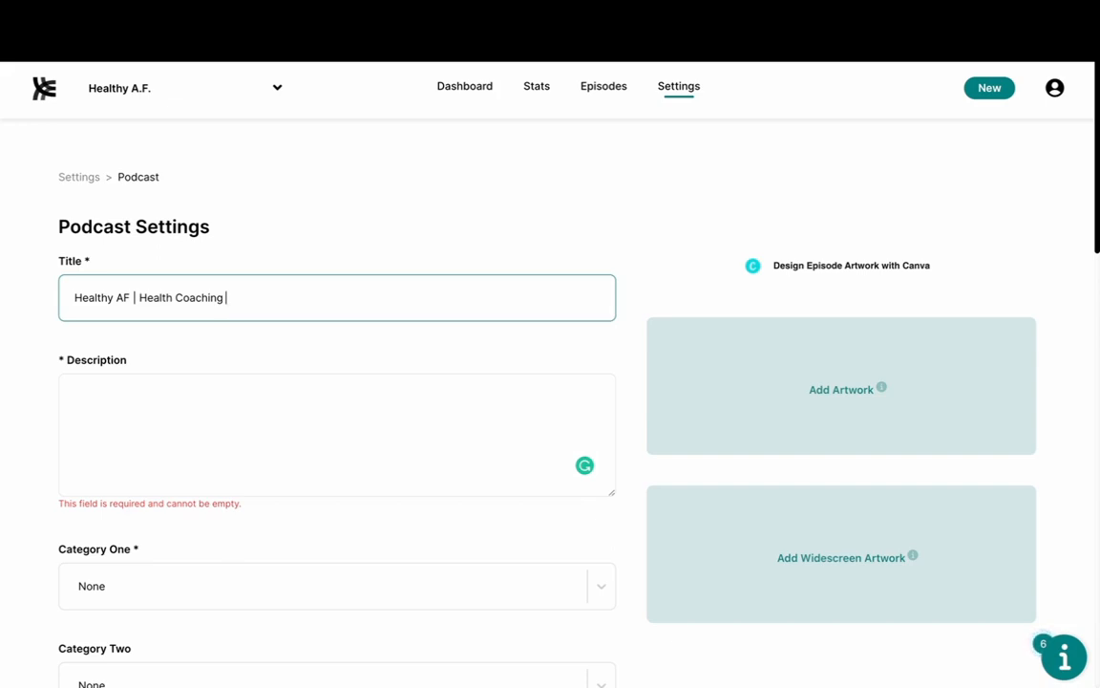
key(BackSpace)
key(BackSpace)
key(BackSpace)
key(BackSpace)
key(BackSpace)
key(BackSpace)
key(BackSpace)
key(BackSpace)
key(BackSpace)
text(y After 50)
Step: Place the cursor in the empty Description text box on the Podcast Settings form
scroll(200, 204, down, 2)
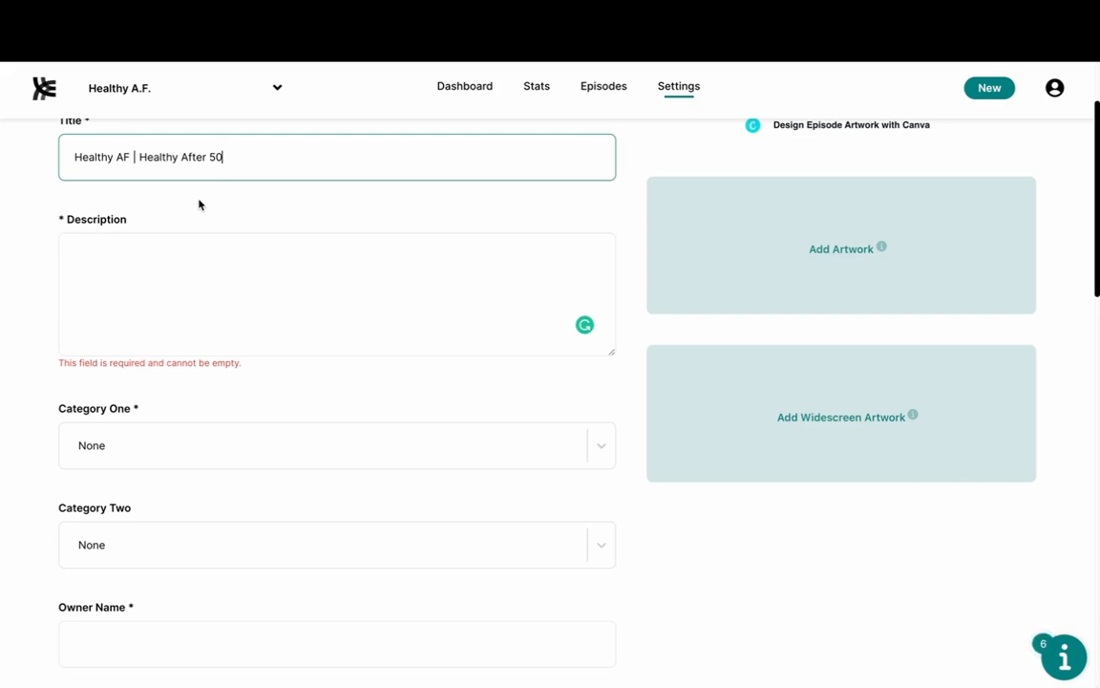
click(180, 264)
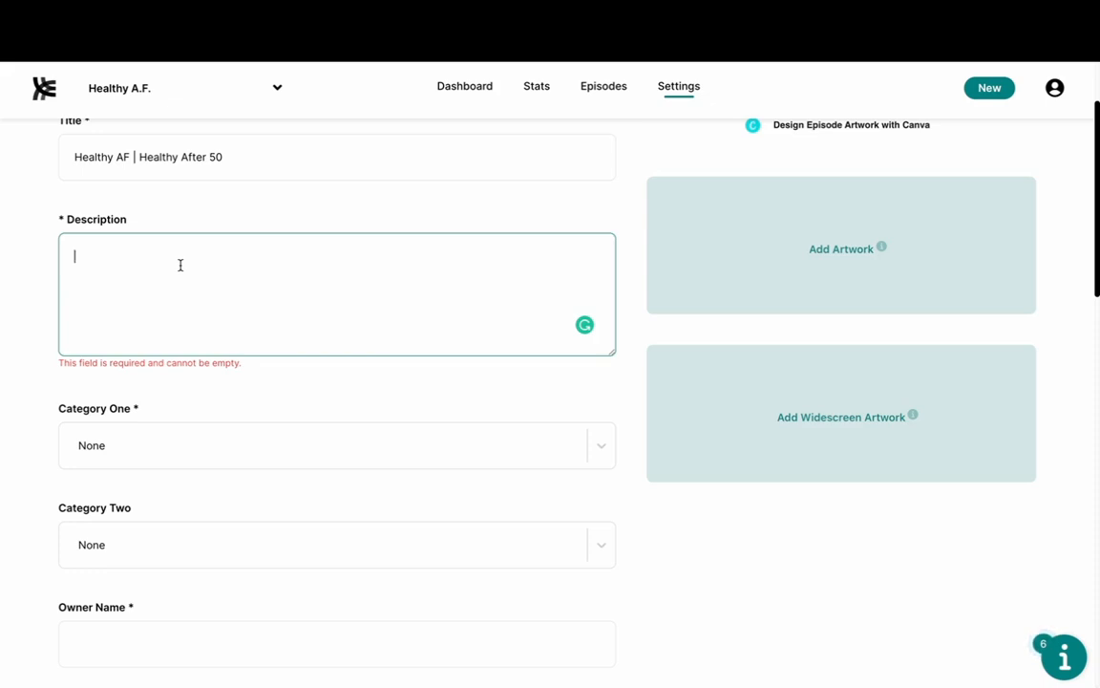
scroll(867, 300, up, 1)
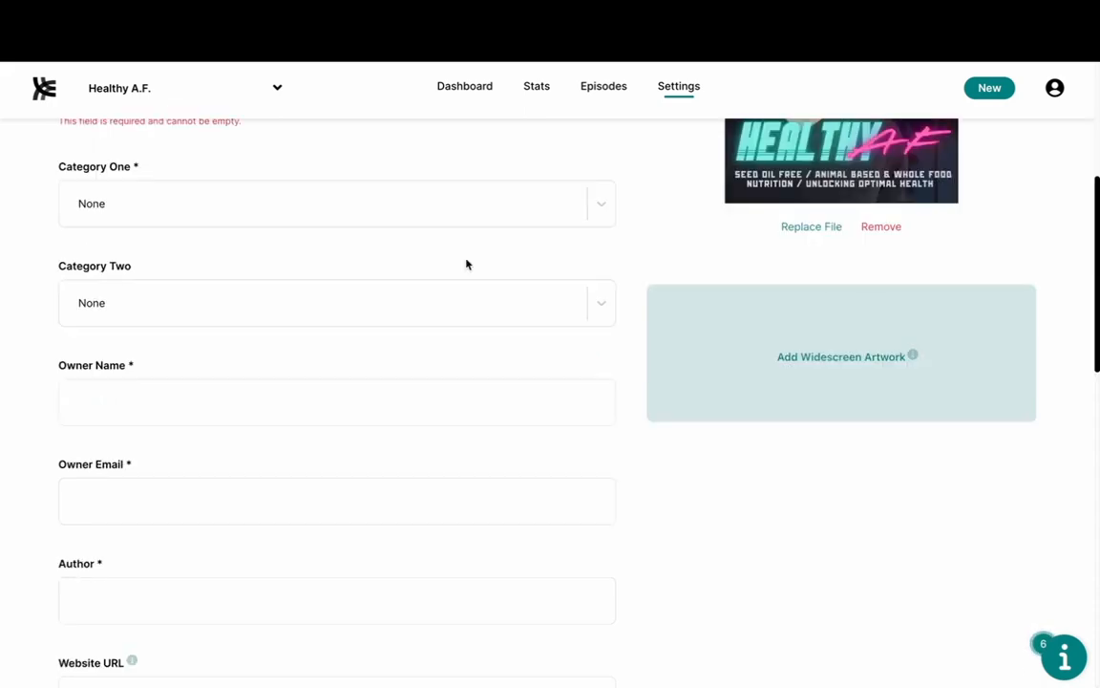
Step: Set Category One to Business and Category Two to Business > Investing
click(456, 222)
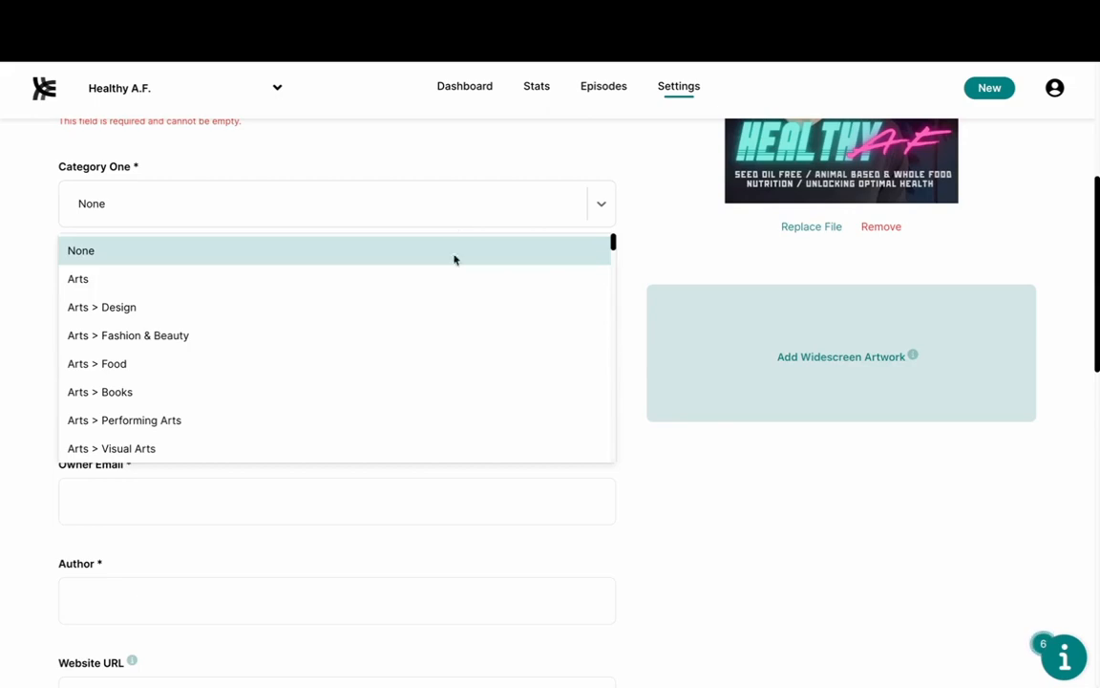
scroll(455, 322, down, 2)
scroll(455, 322, up, 2)
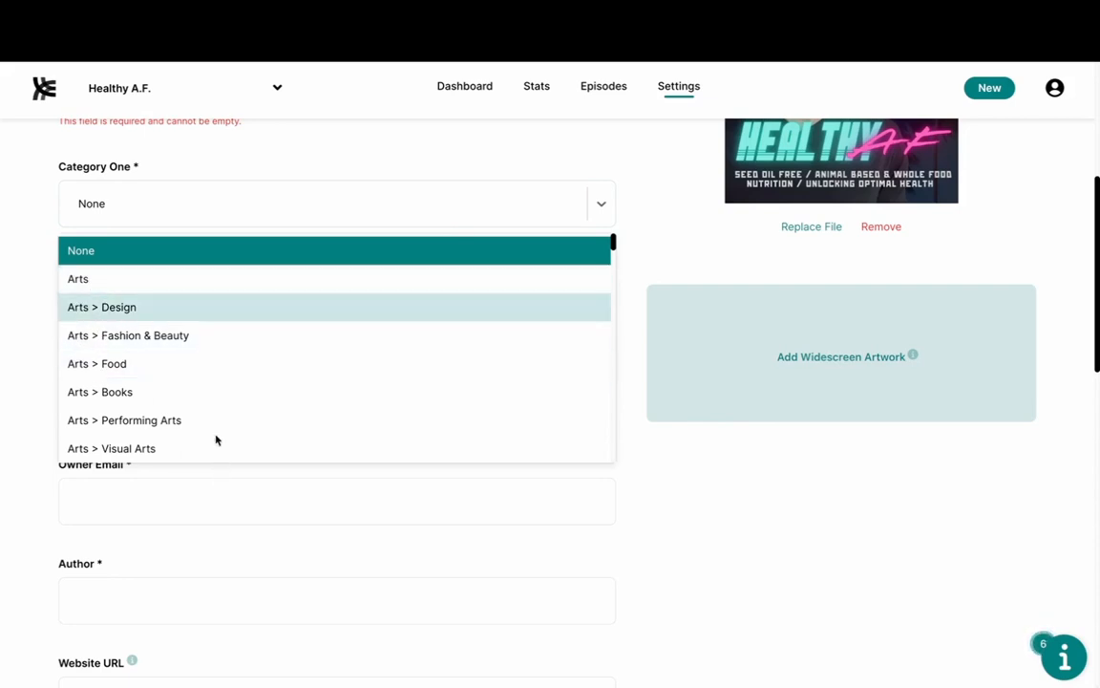
scroll(221, 428, down, 5)
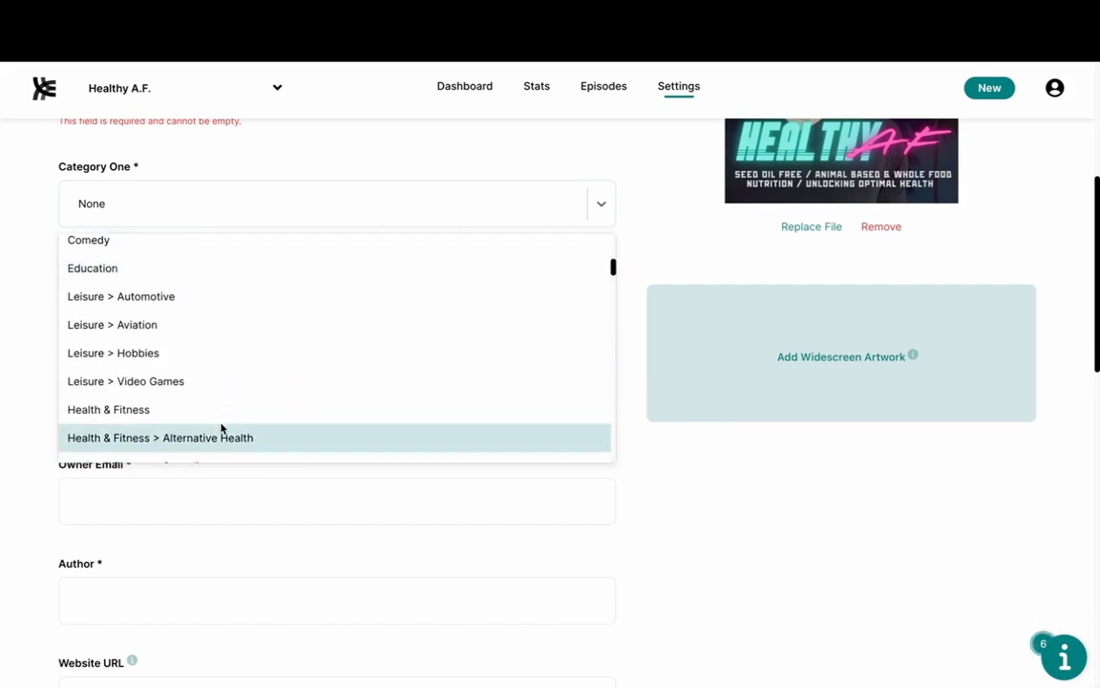
scroll(135, 295, up, 5)
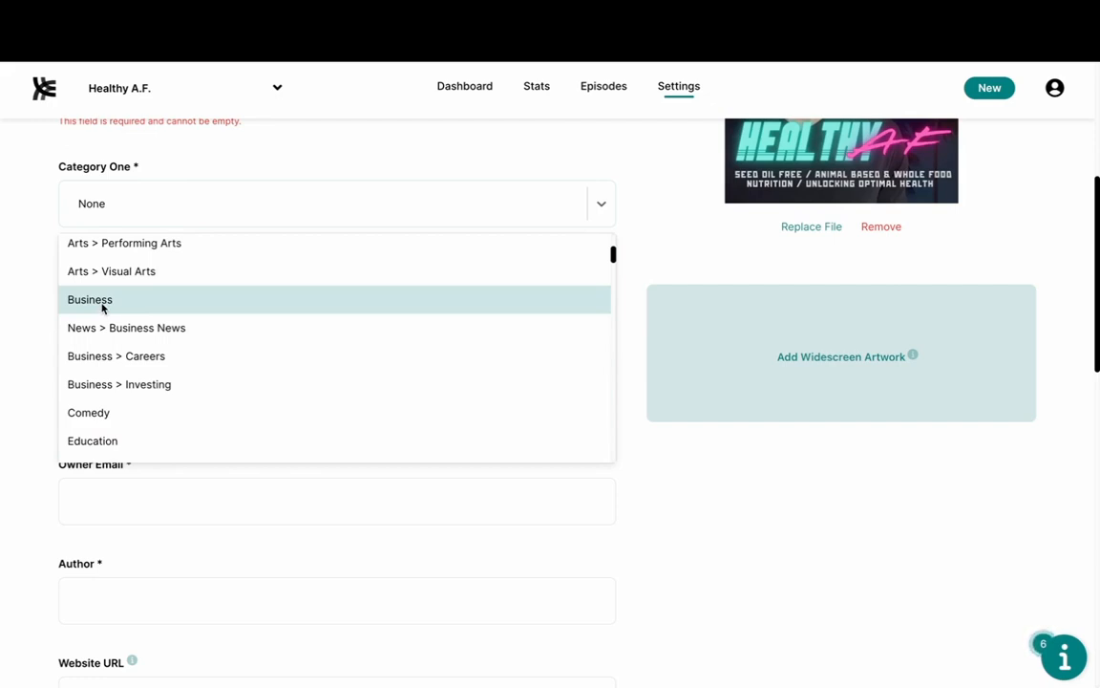
click(102, 300)
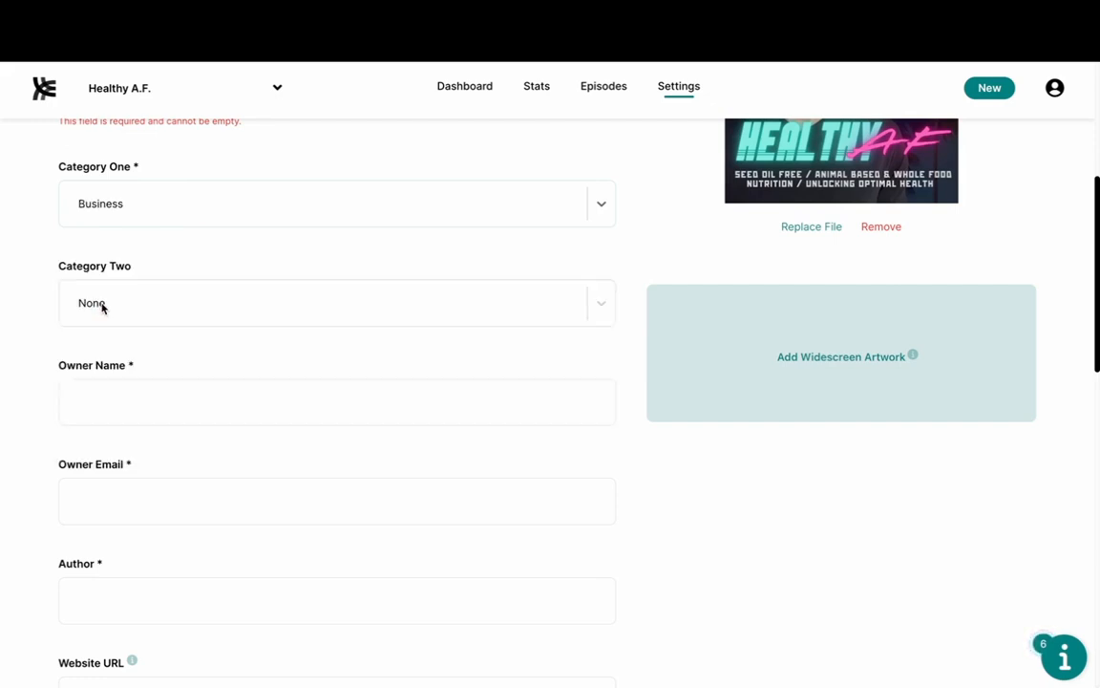
click(161, 293)
scroll(147, 454, down, 3)
click(134, 476)
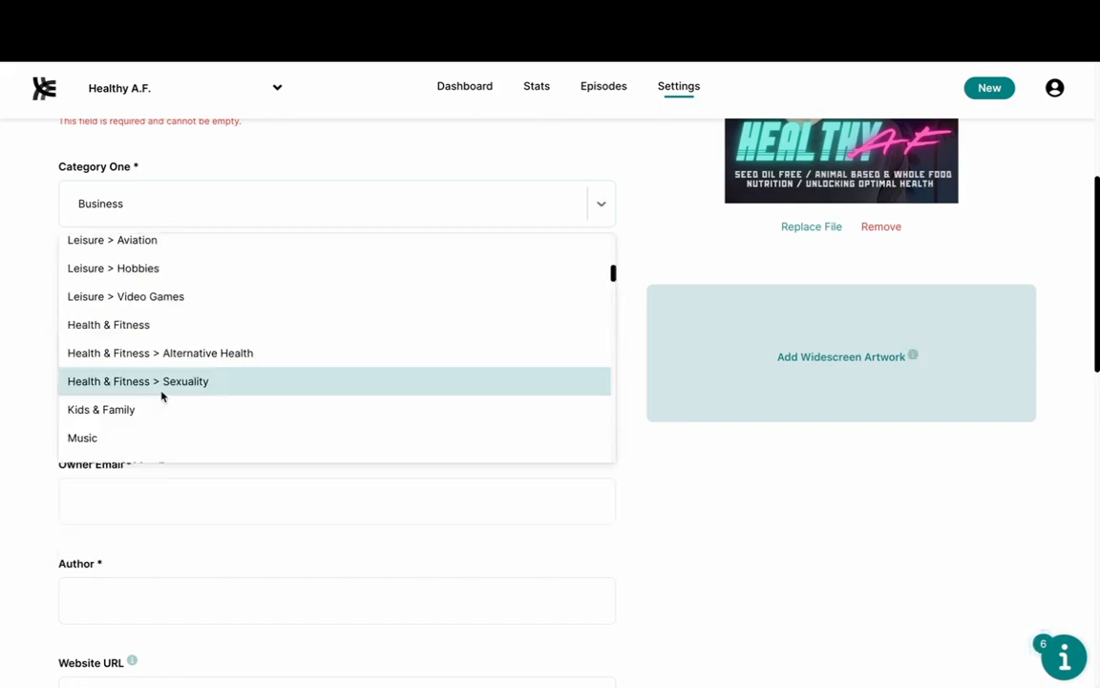
Step: Switch to Health & Fitness first and Health & Fitness > Mental Health second
click(160, 324)
click(166, 294)
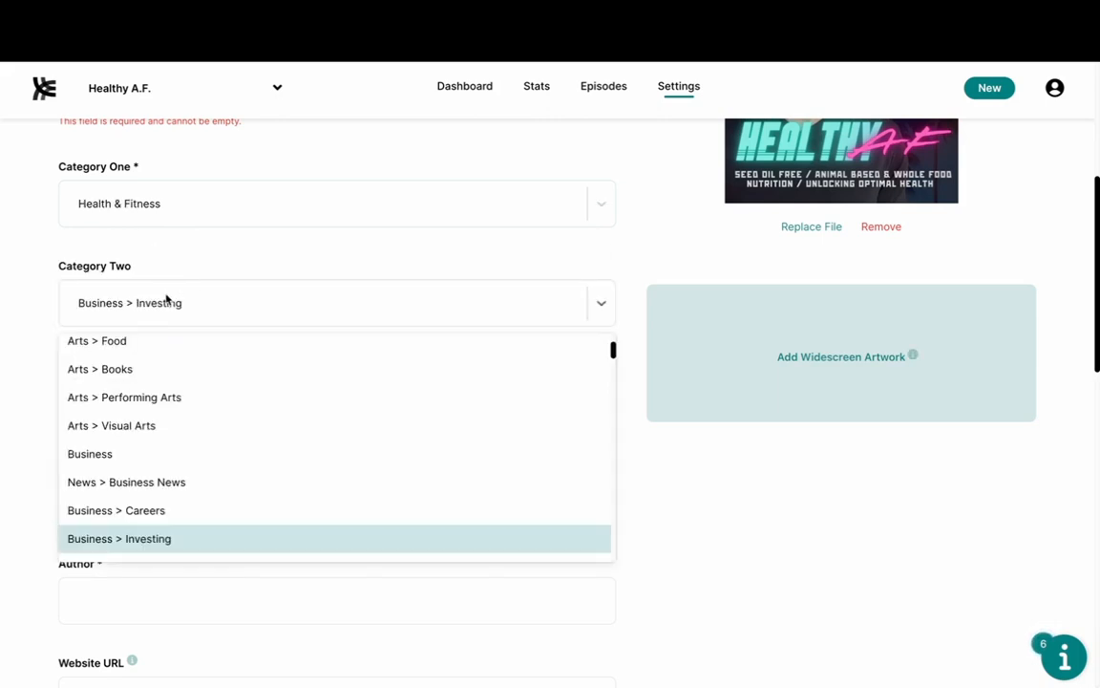
scroll(162, 481, down, 5)
scroll(163, 480, down, 4)
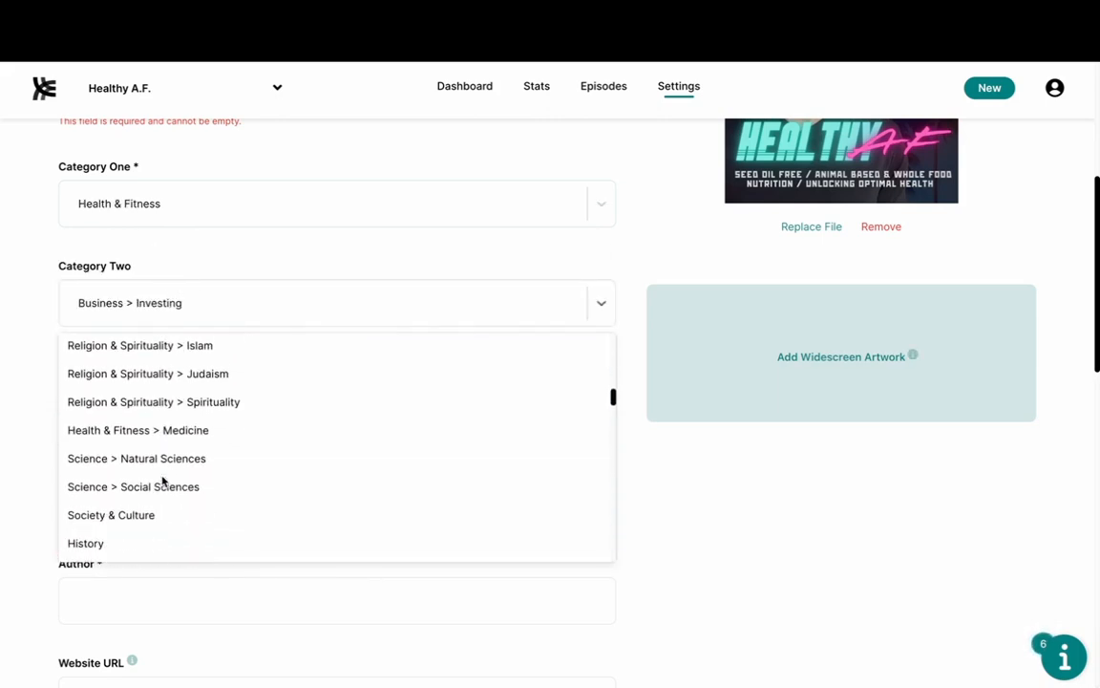
click(189, 415)
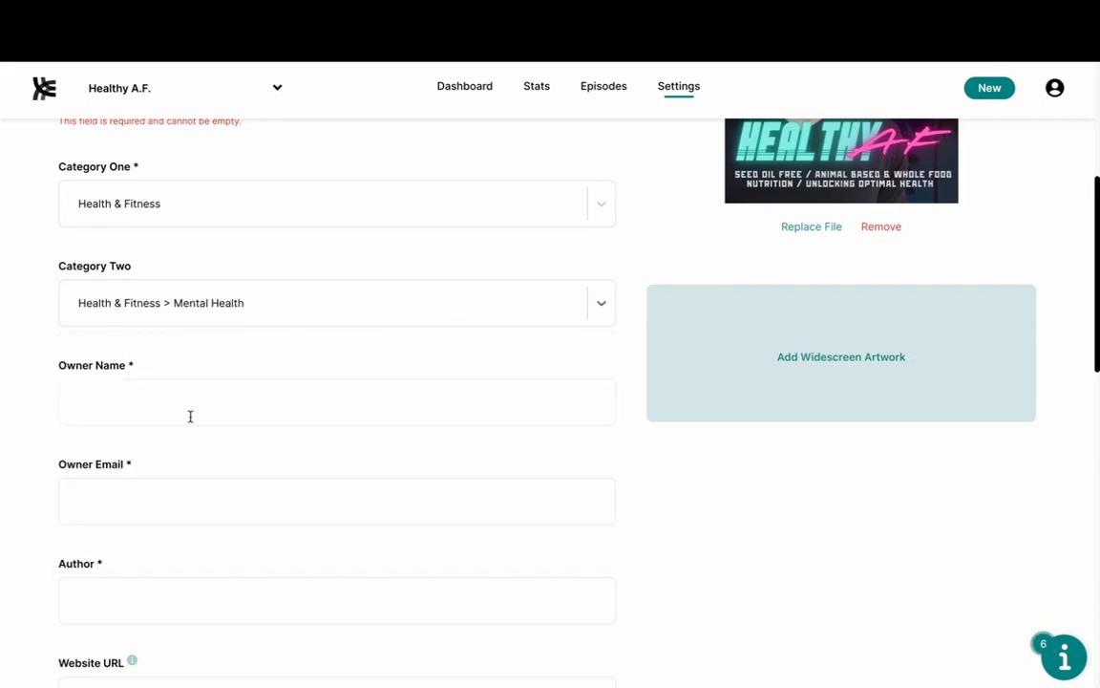
Step: Set Category One to Leisure > Automotive and Category Two to Sports
click(199, 208)
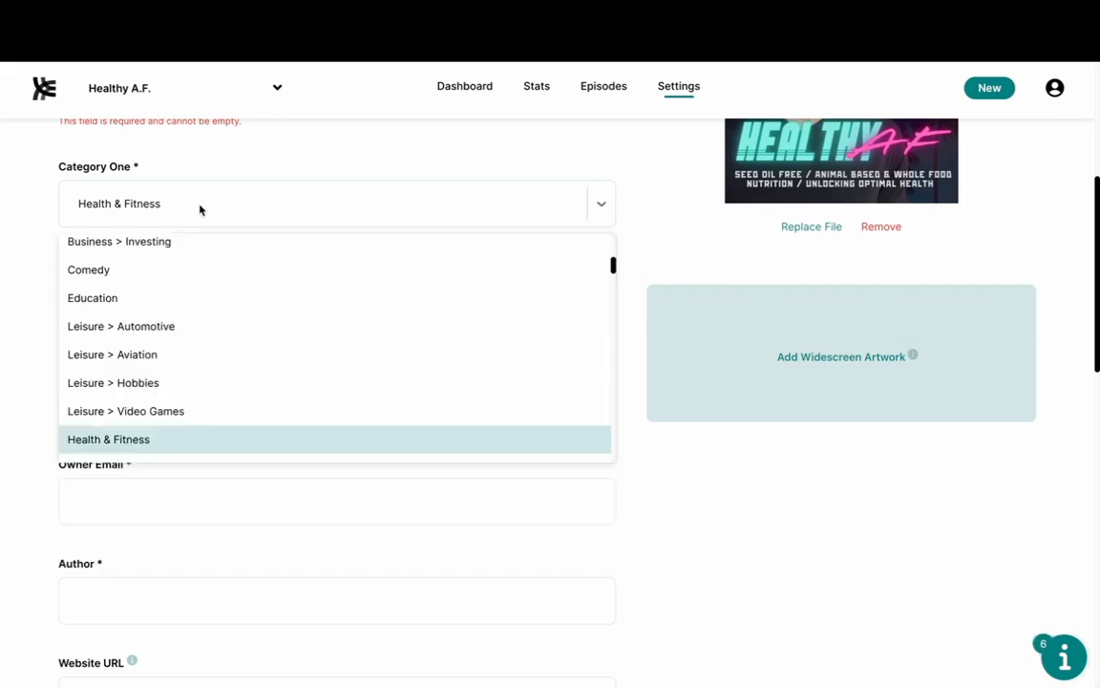
click(176, 328)
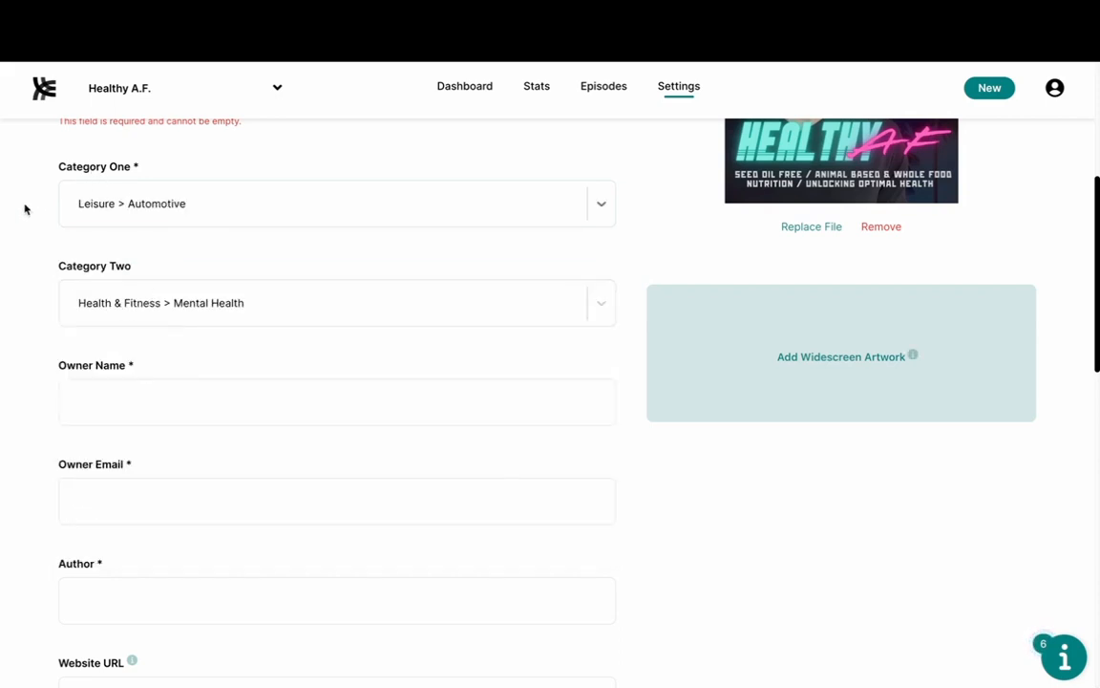
click(100, 286)
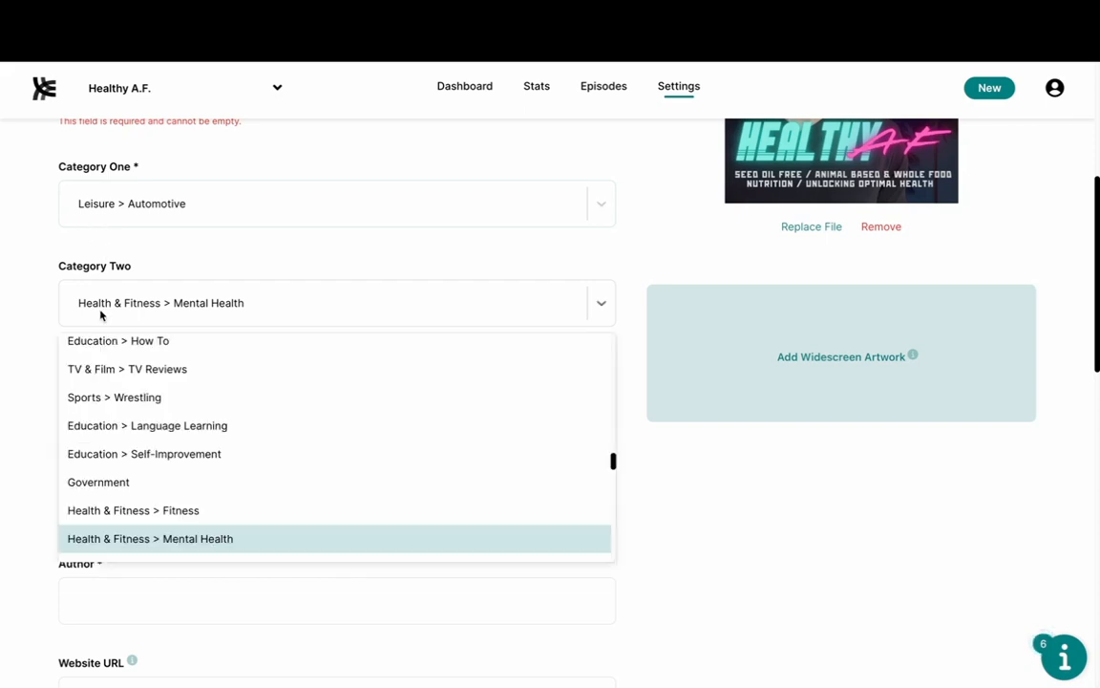
scroll(121, 363, up, 1)
scroll(124, 420, down, 6)
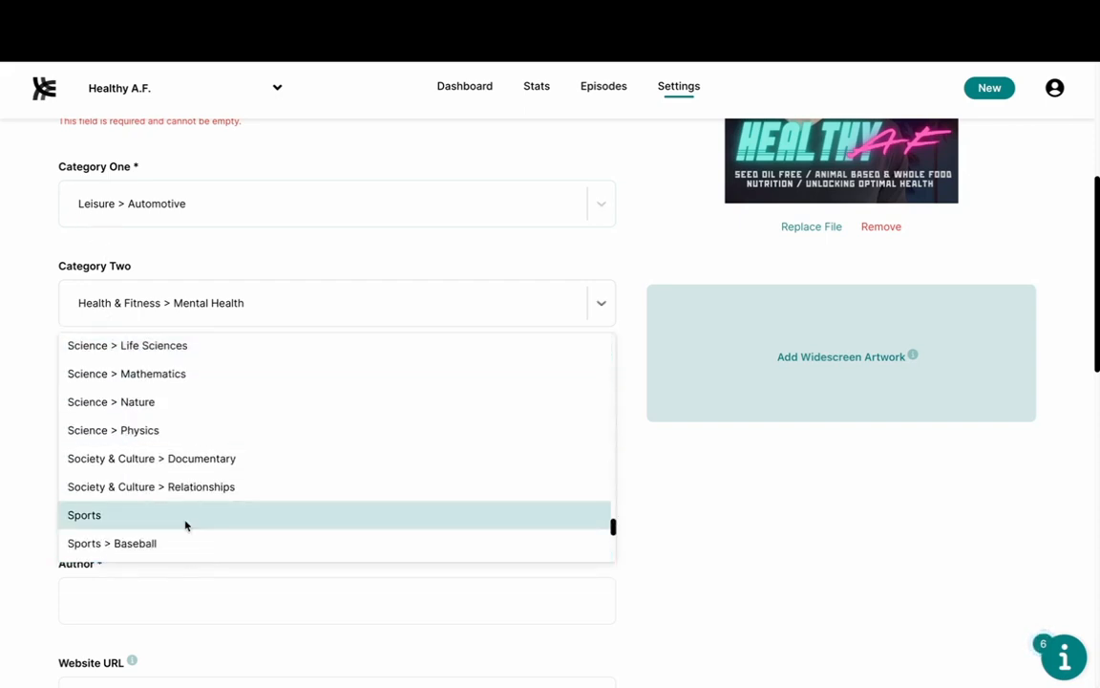
click(185, 524)
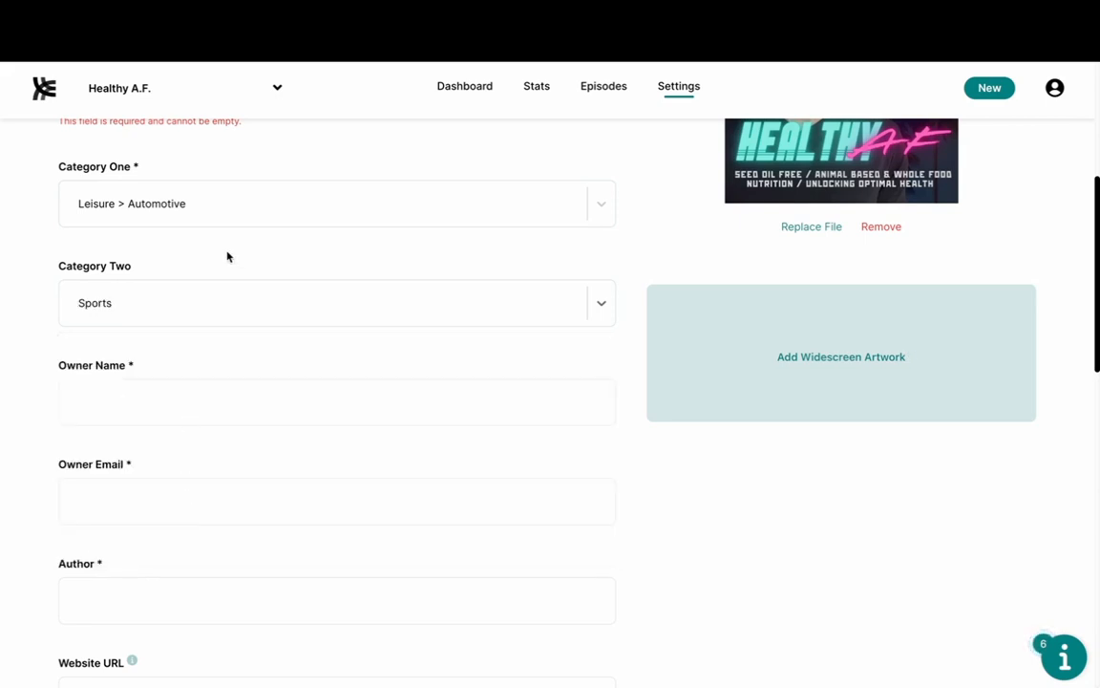
click(239, 219)
scroll(203, 356, up, 3)
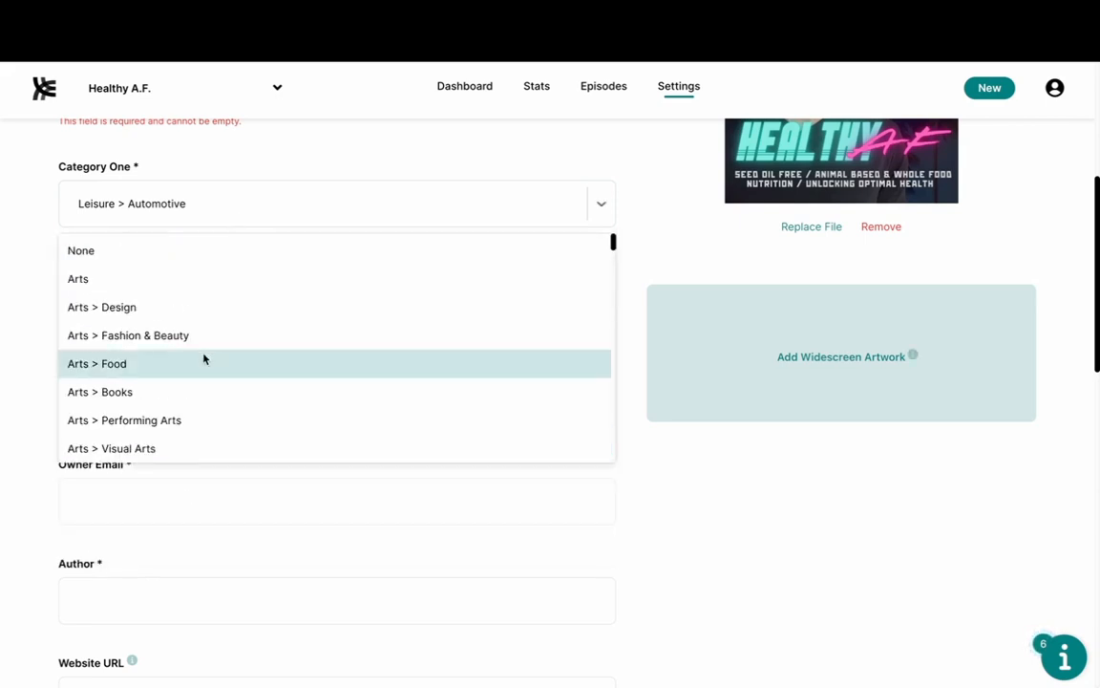
Step: Set Category Two to Government and change Category One from Arts to Business
click(184, 285)
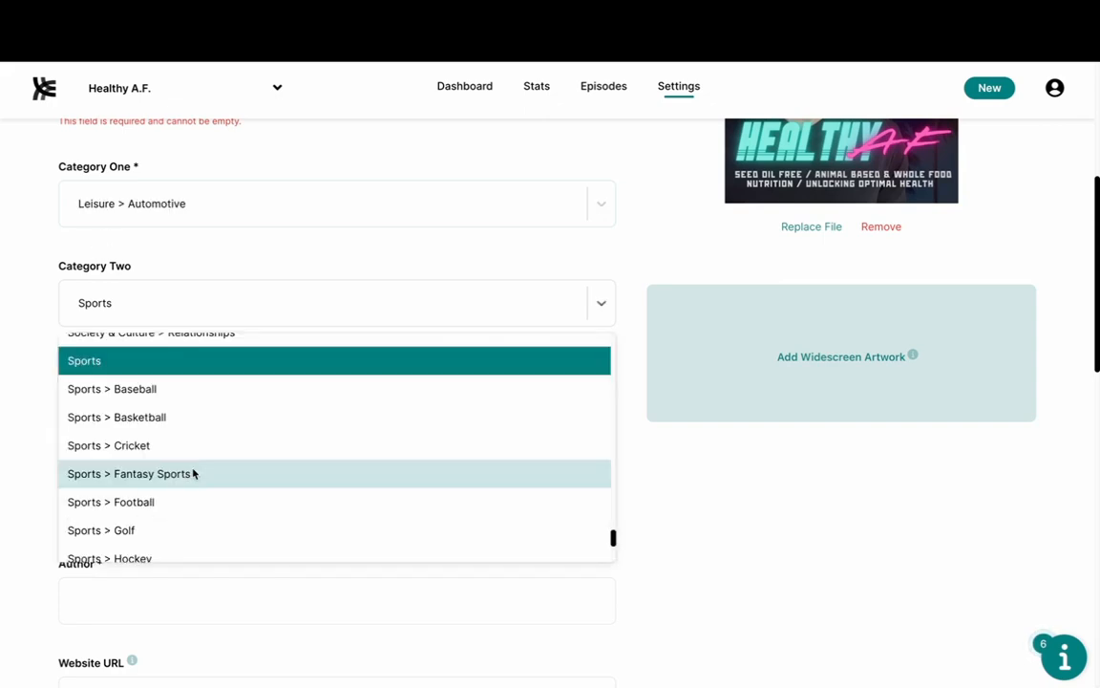
scroll(193, 473, up, 10)
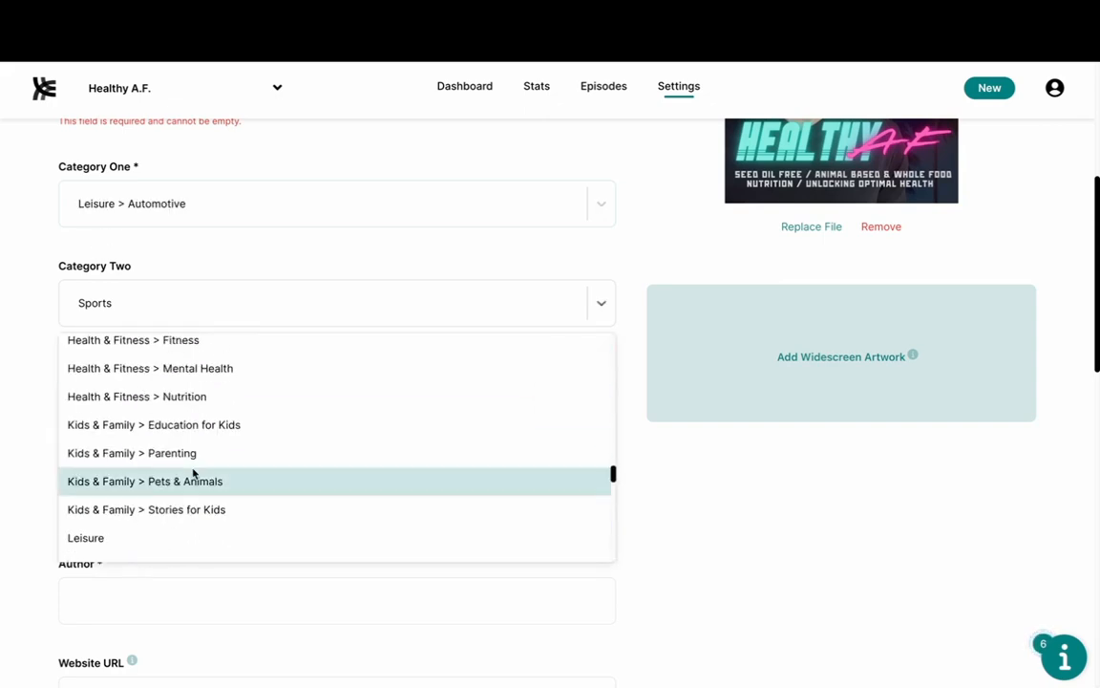
scroll(193, 473, up, 2)
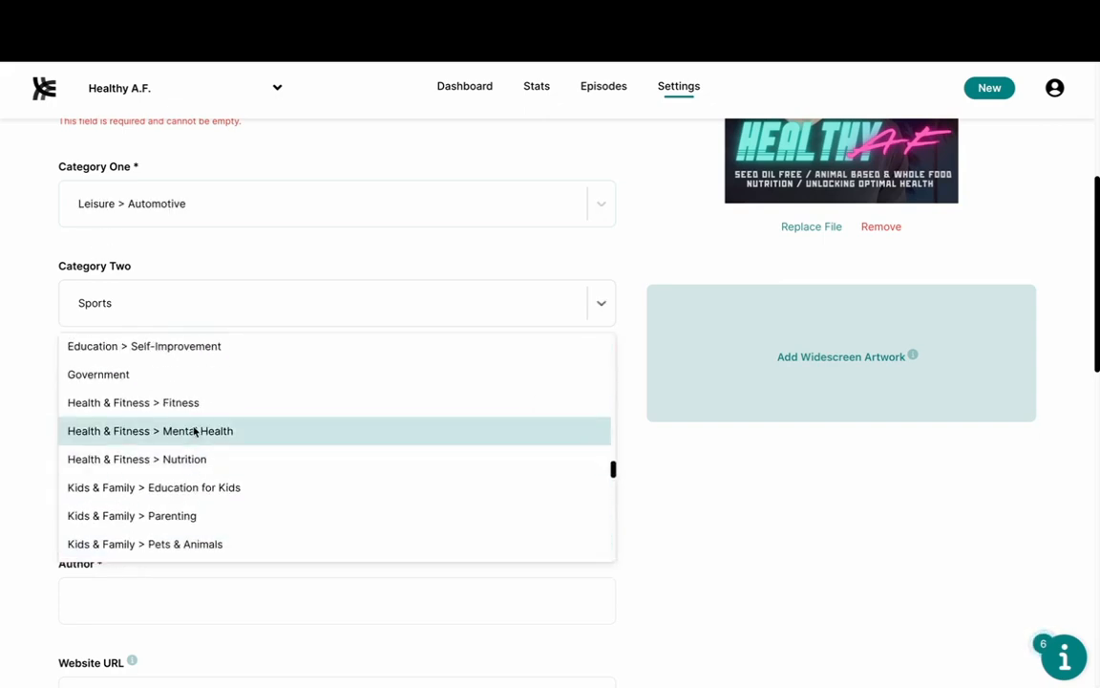
click(178, 375)
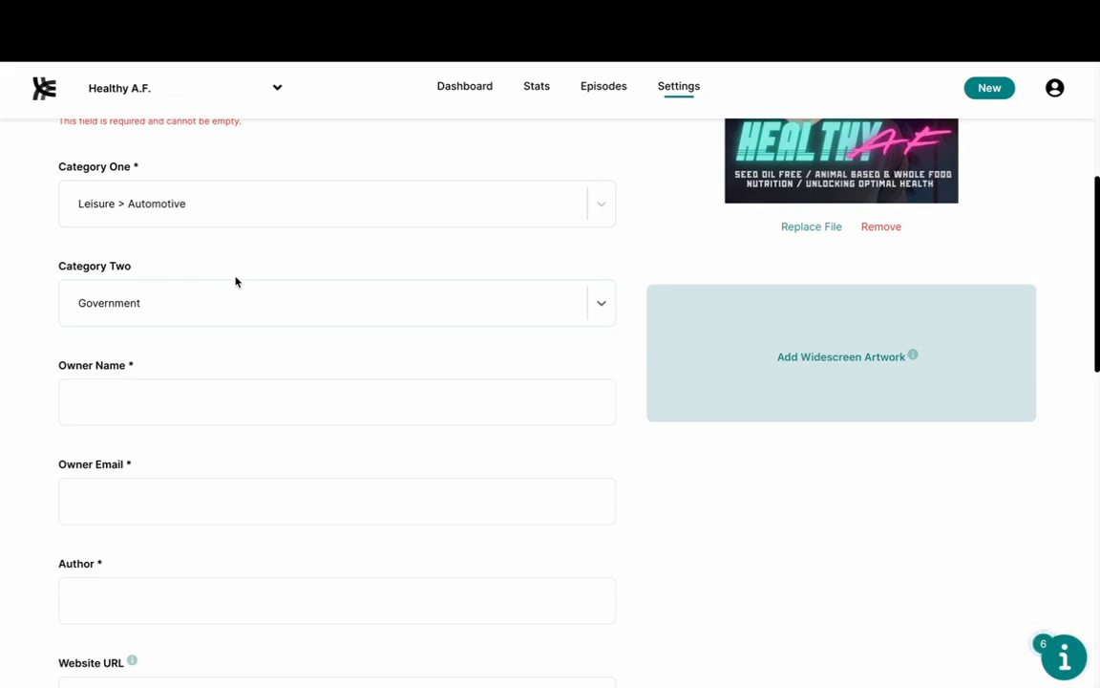
click(233, 210)
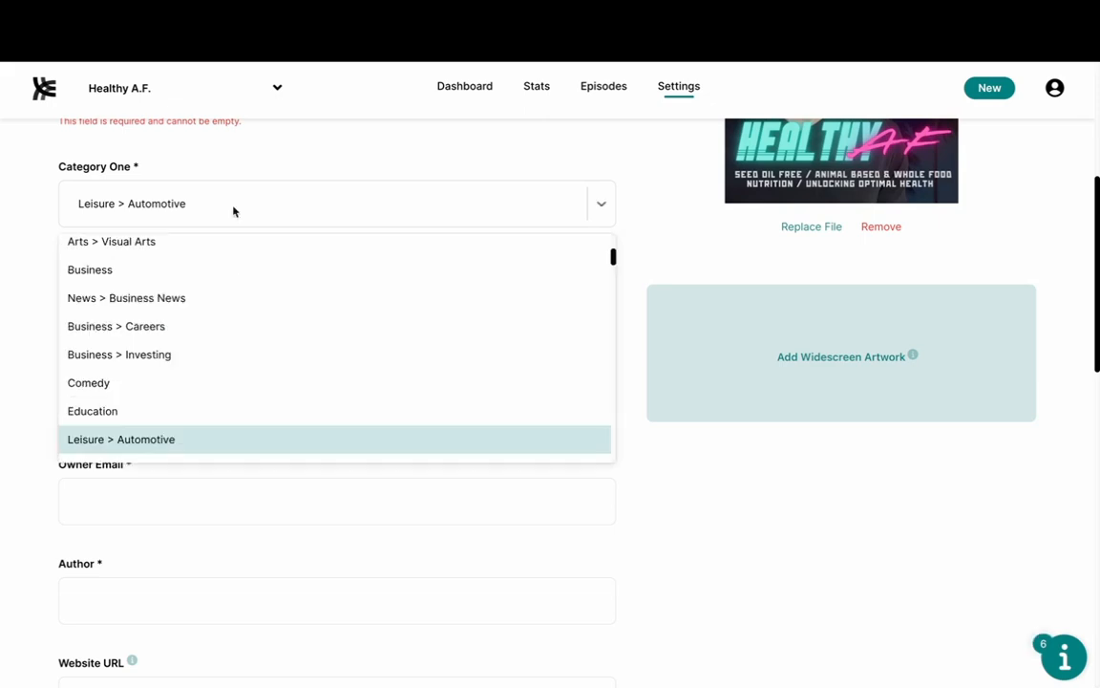
scroll(233, 313, up, 1)
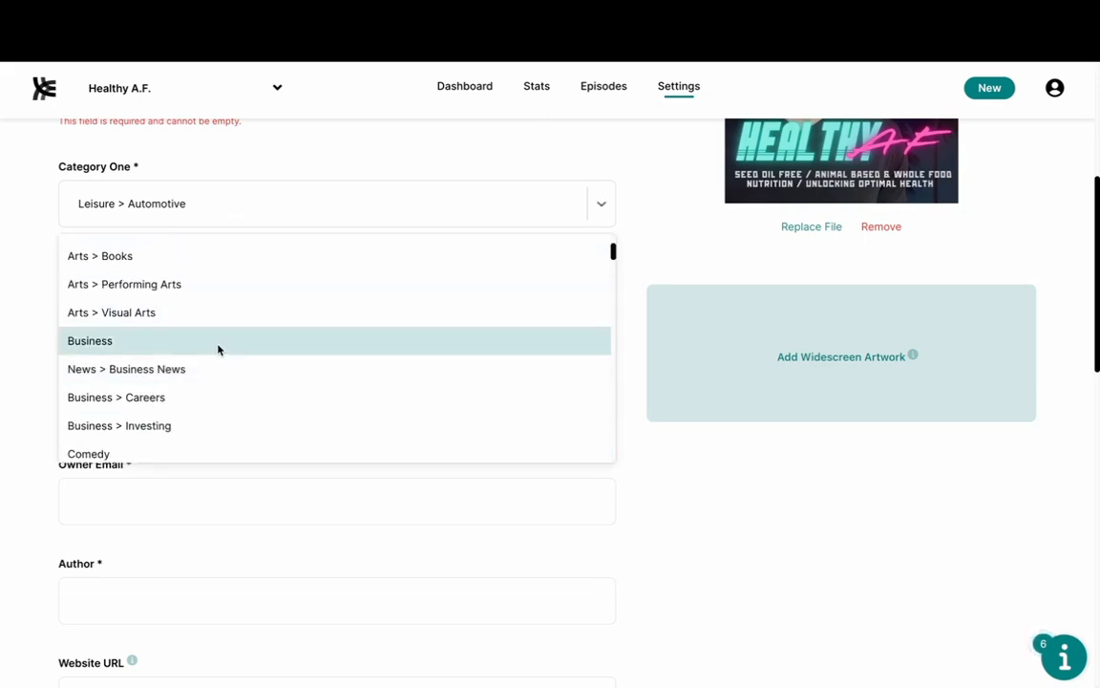
click(219, 348)
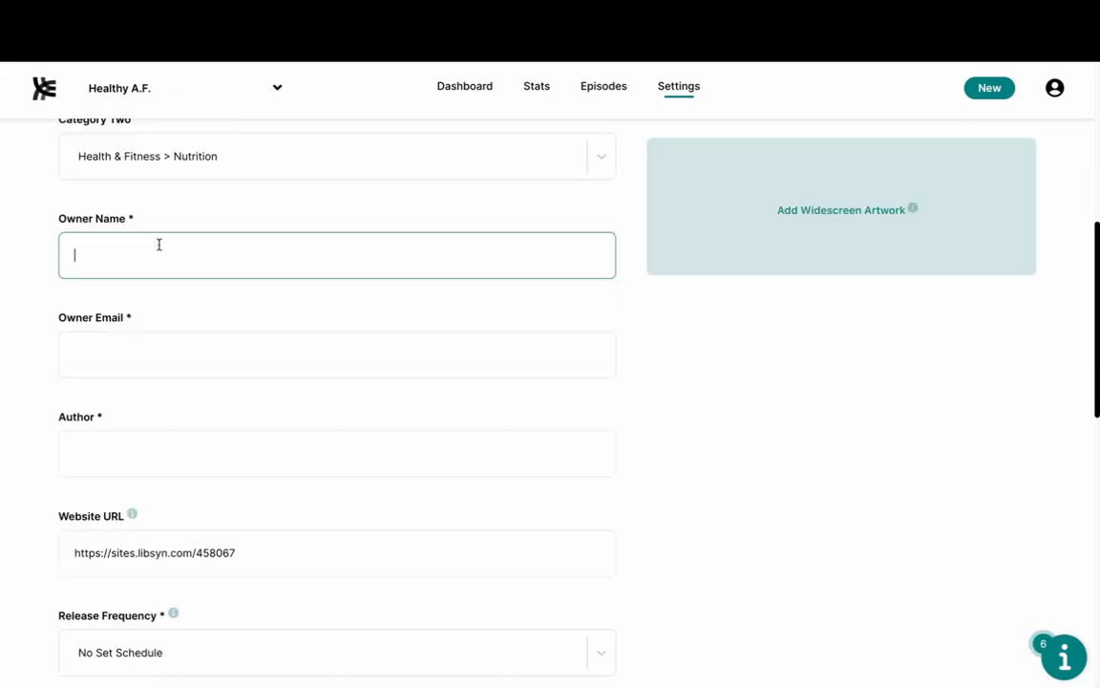
text(Cassidyy)
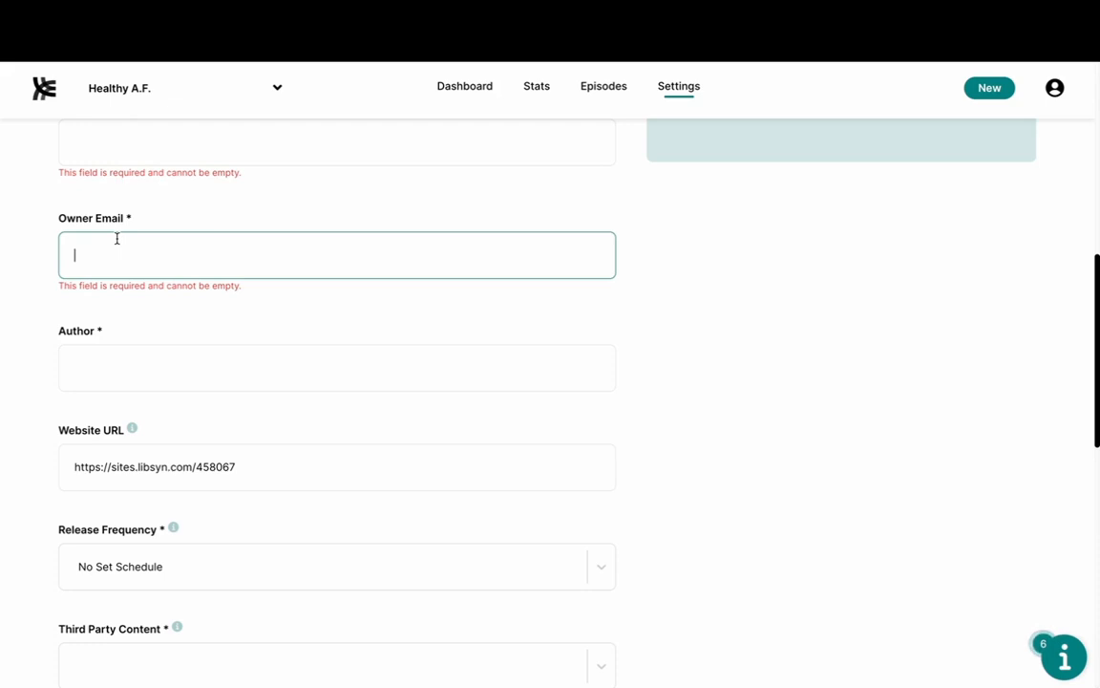
click(94, 369)
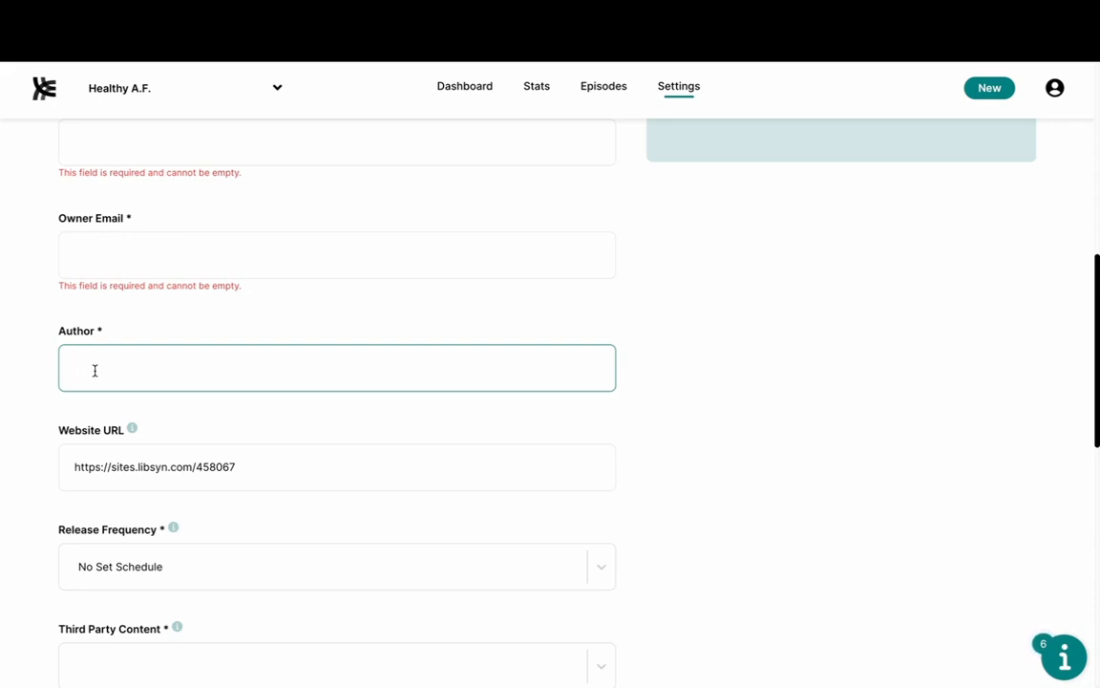
text(Podcst)
key(BackSpace)
key(BackSpace)
text(ast Tips)
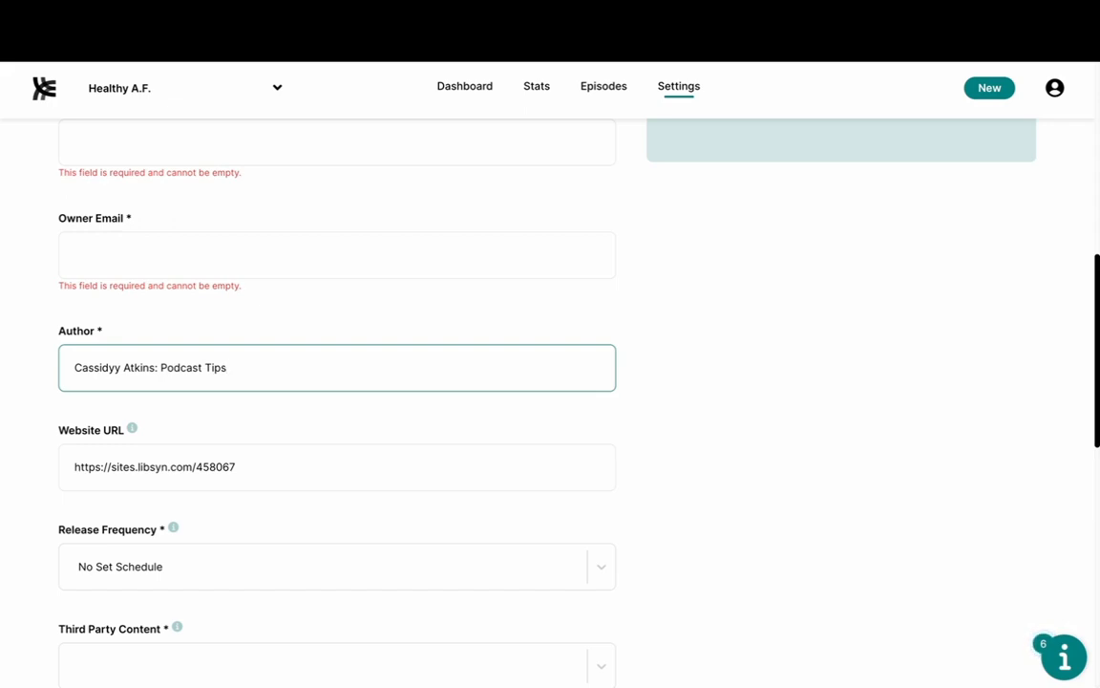
key(BackSpace)
key(BackSpace)
key(BackSpace)
key(BackSpace)
text(Training)
triple_click(173, 361)
key(BackSpace)
scroll(36, 401, down, 1)
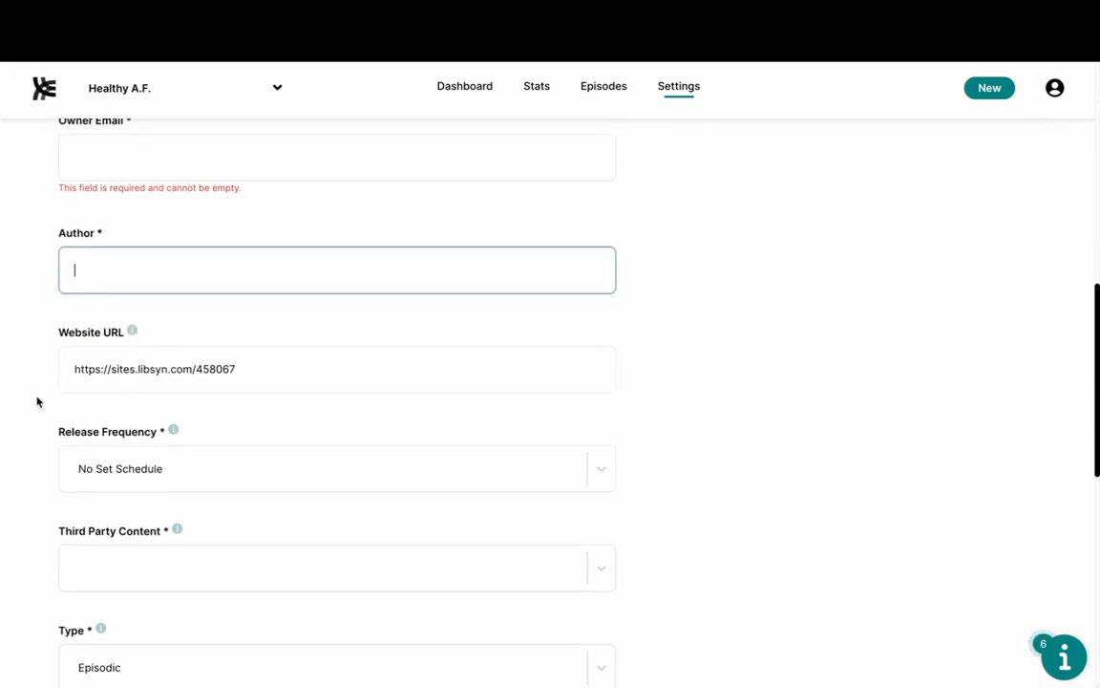
double_click(142, 366)
triple_click(142, 386)
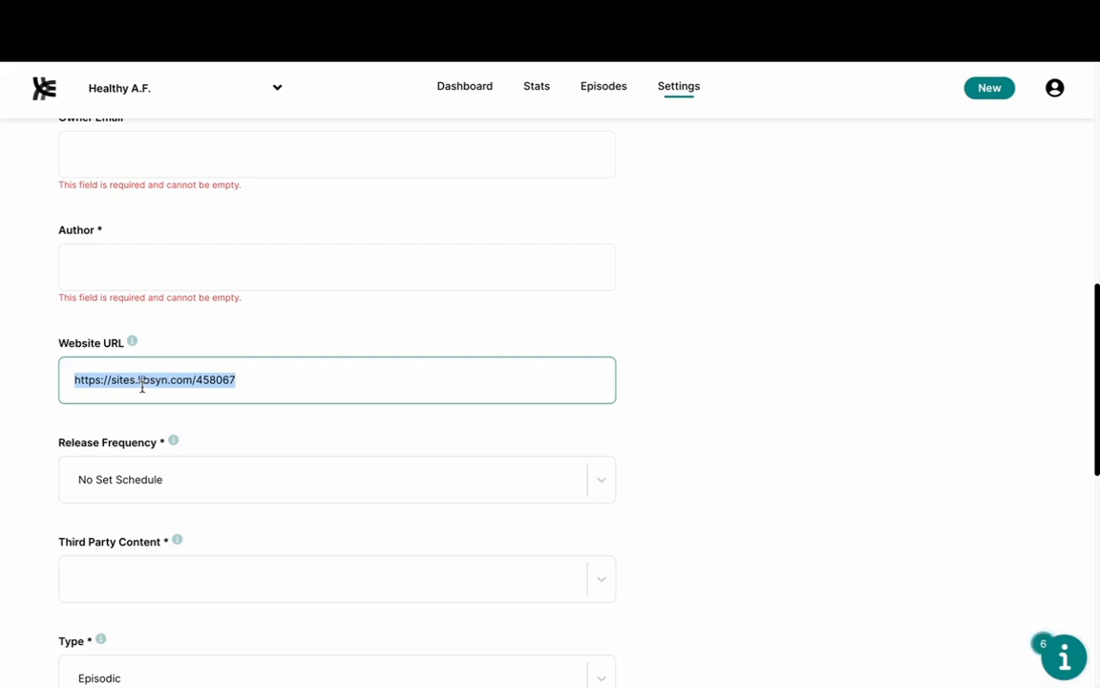
Step: Open the Release Frequency choices, currently No Set Schedule
scroll(162, 376, down, 1)
click(162, 375)
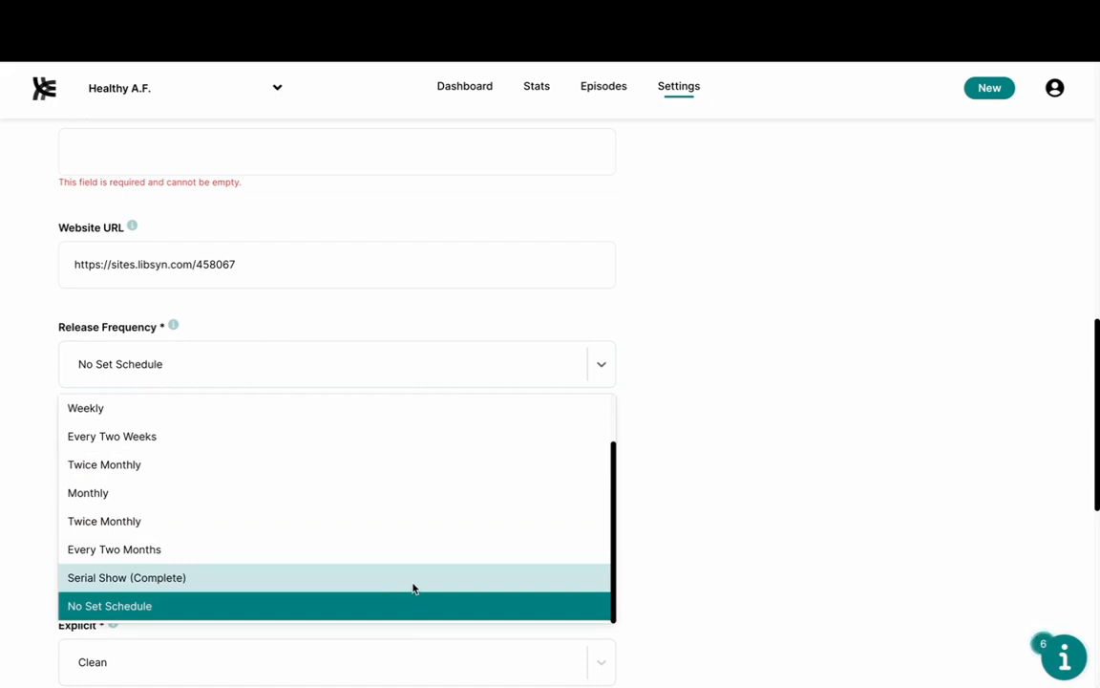
Step: Set Release Frequency to Weekly and Third Party Content to No Third Party Content
click(441, 409)
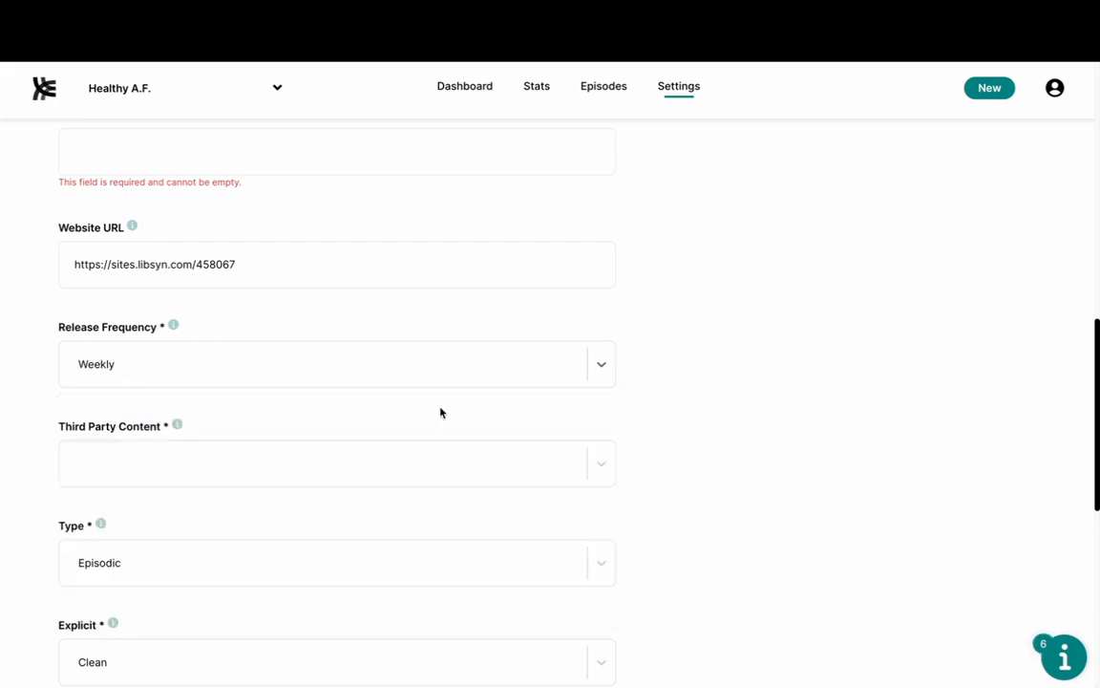
scroll(440, 413, down, 1)
click(468, 336)
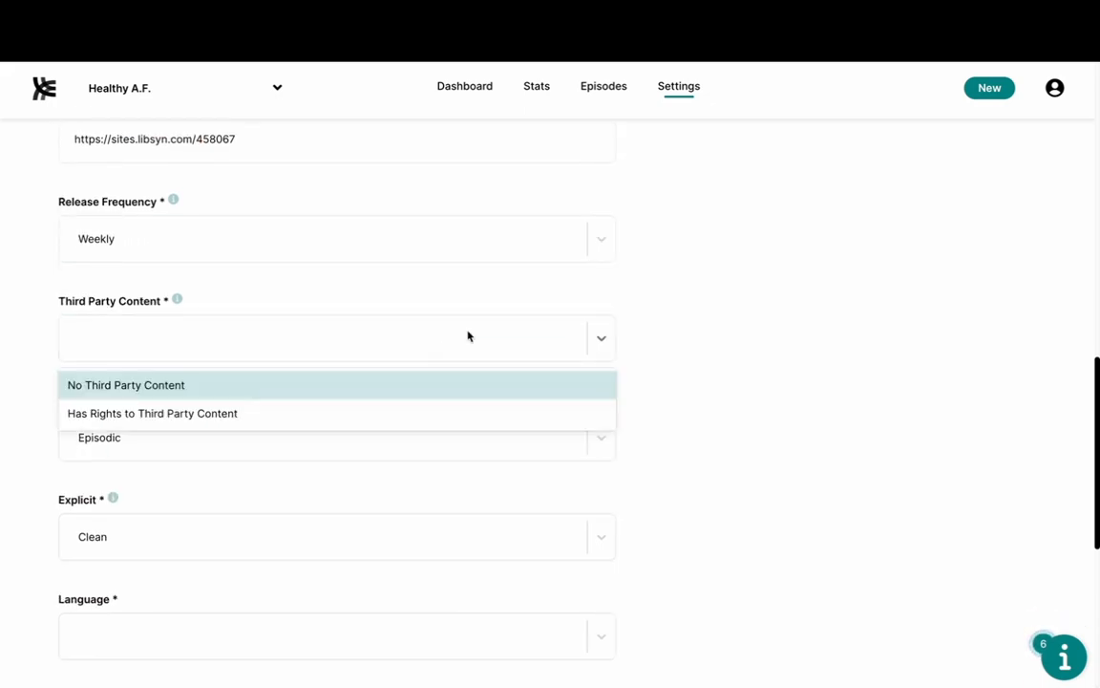
click(421, 384)
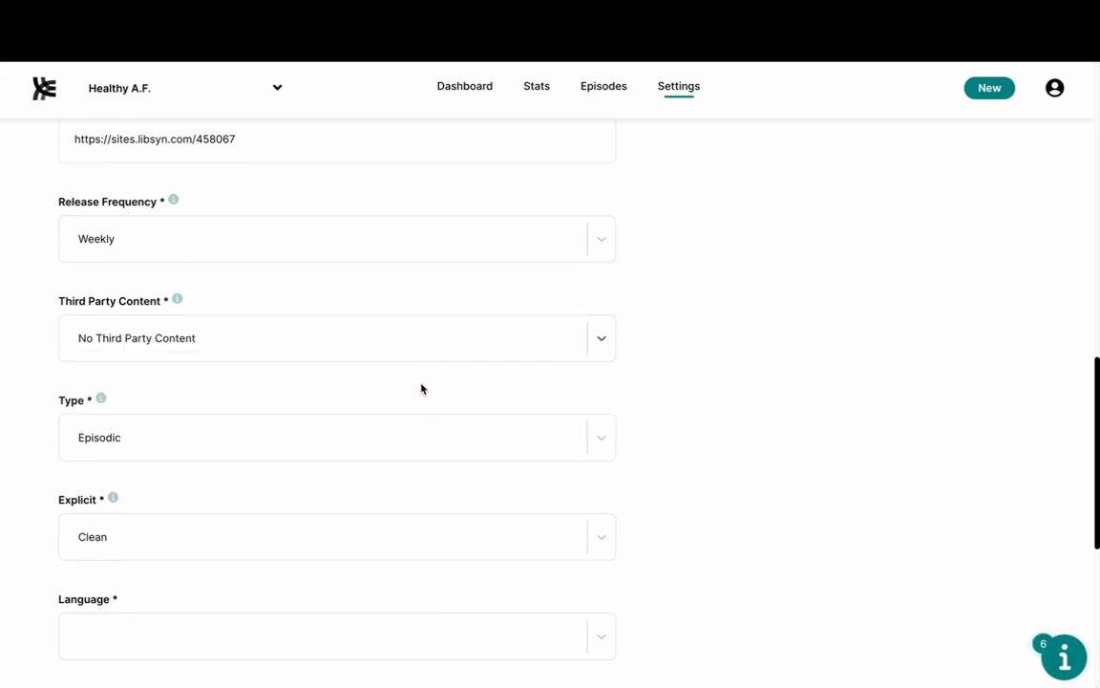
scroll(421, 388, down, 1)
click(411, 336)
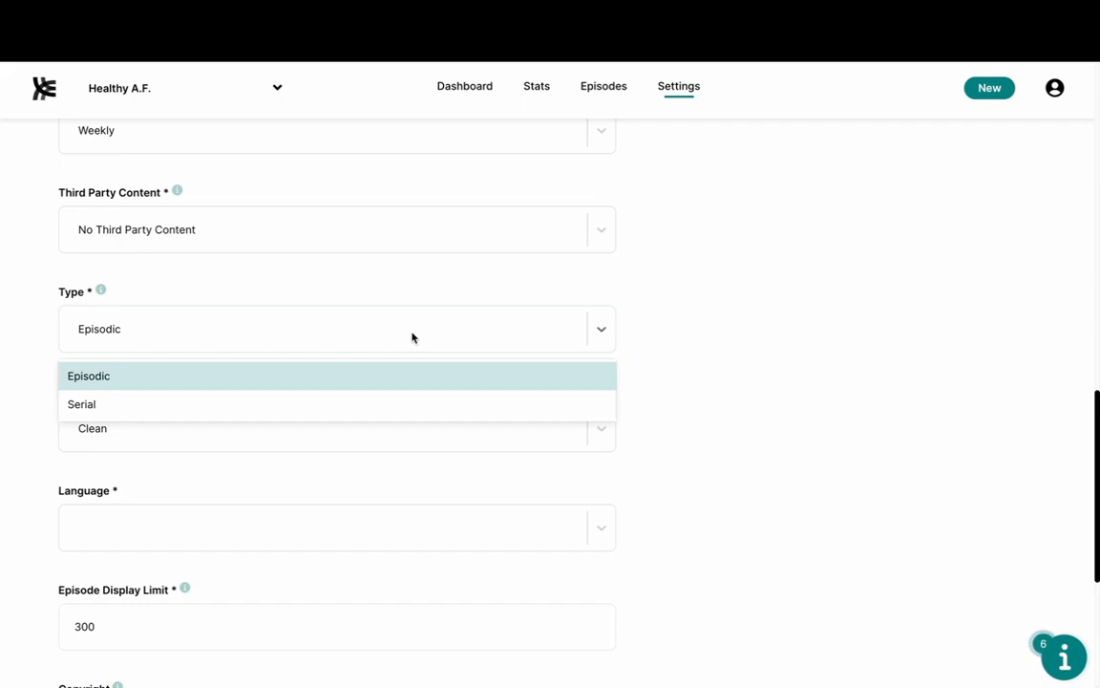
click(297, 405)
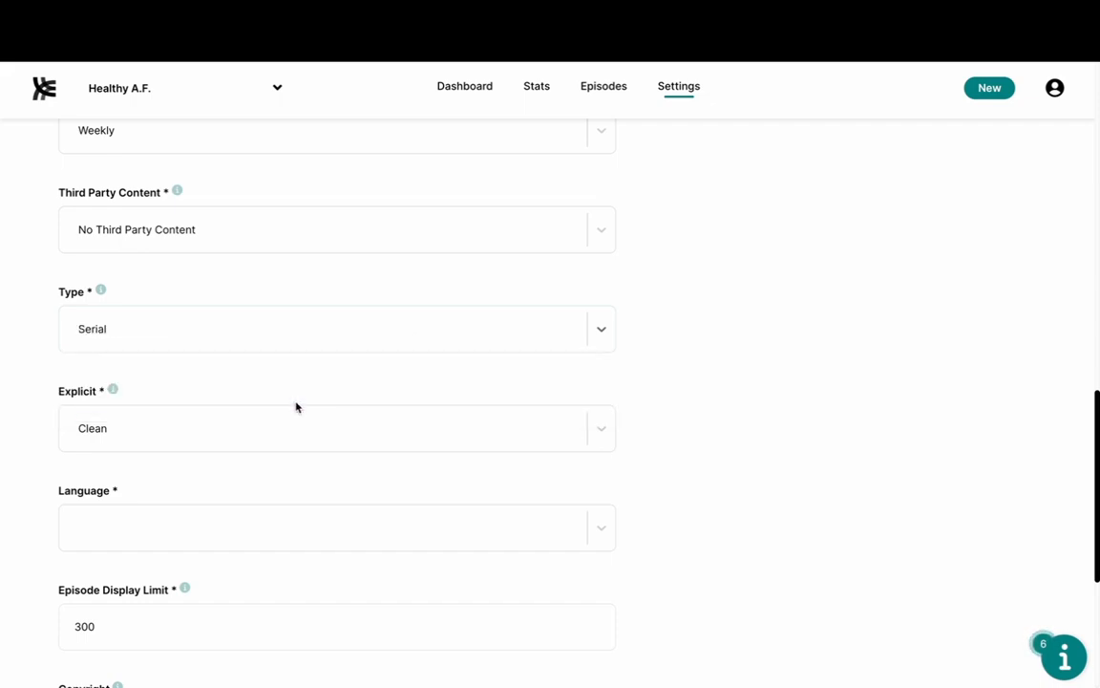
click(376, 333)
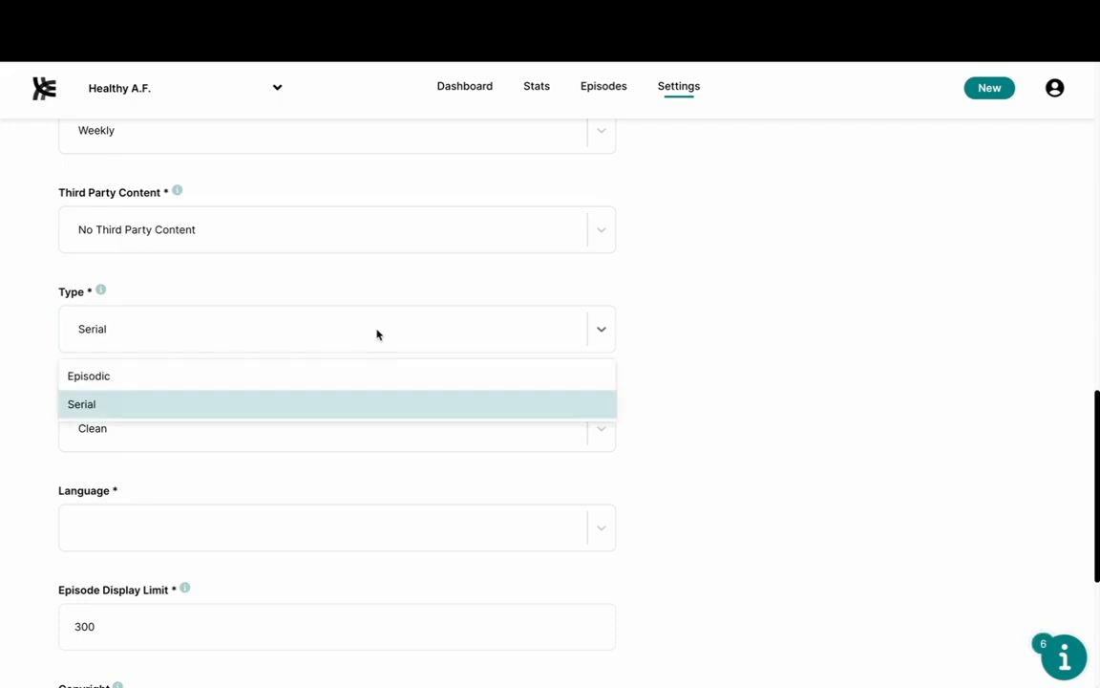
click(246, 374)
scroll(245, 374, down, 2)
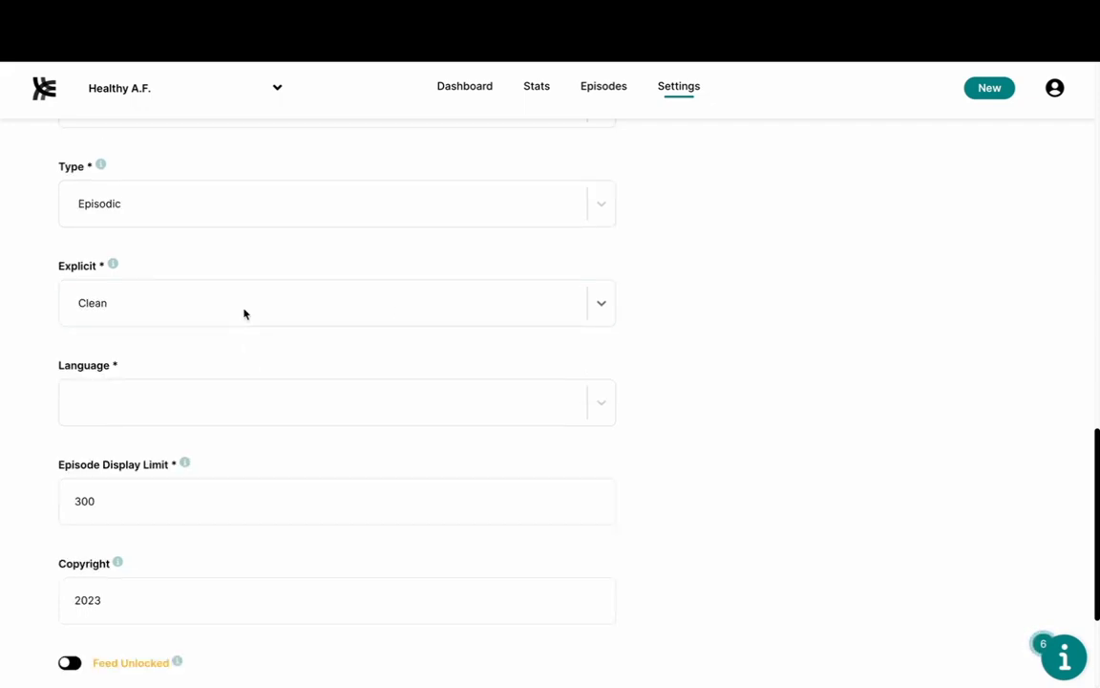
click(245, 313)
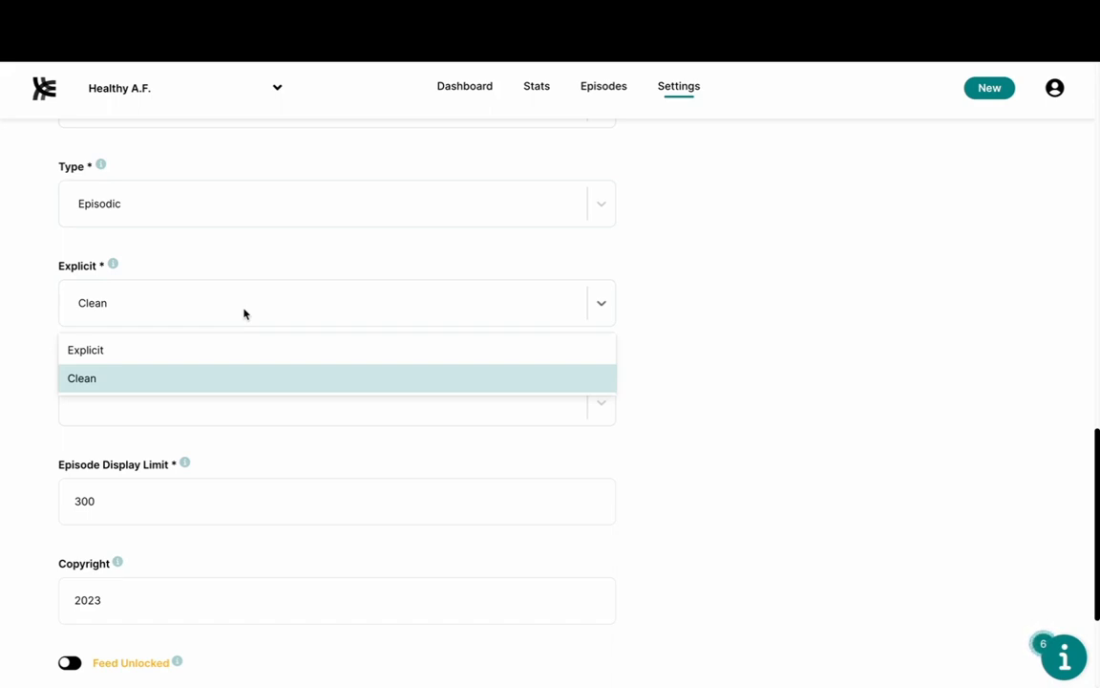
click(140, 379)
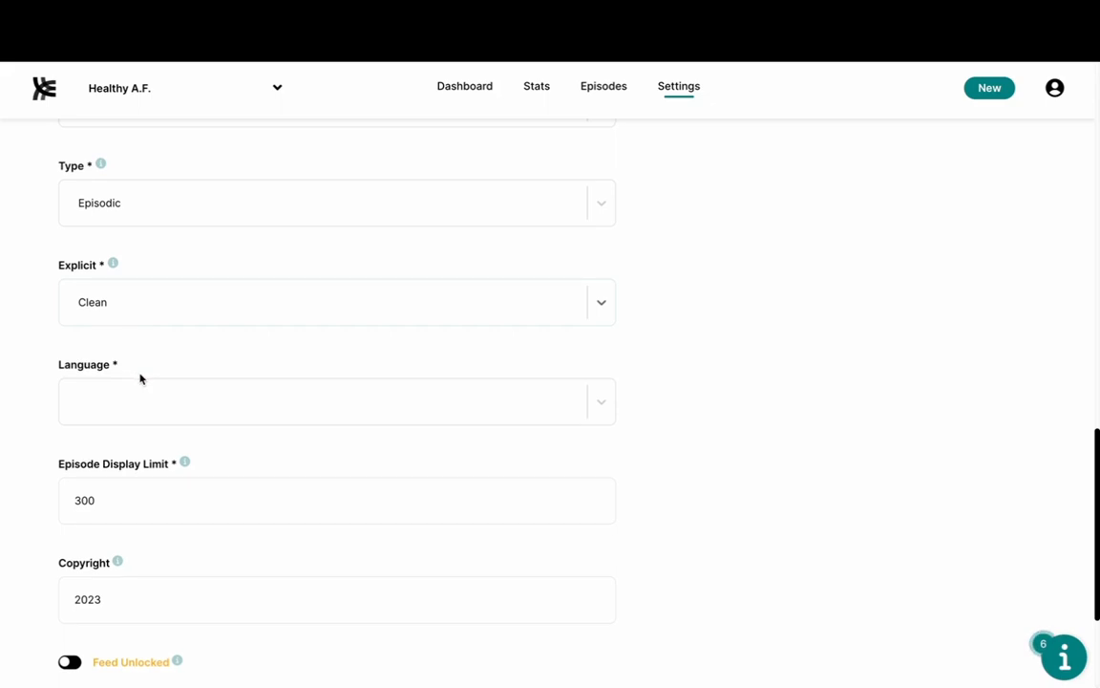
Step: Filter the language list with 'en' and choose English (United States)
click(145, 397)
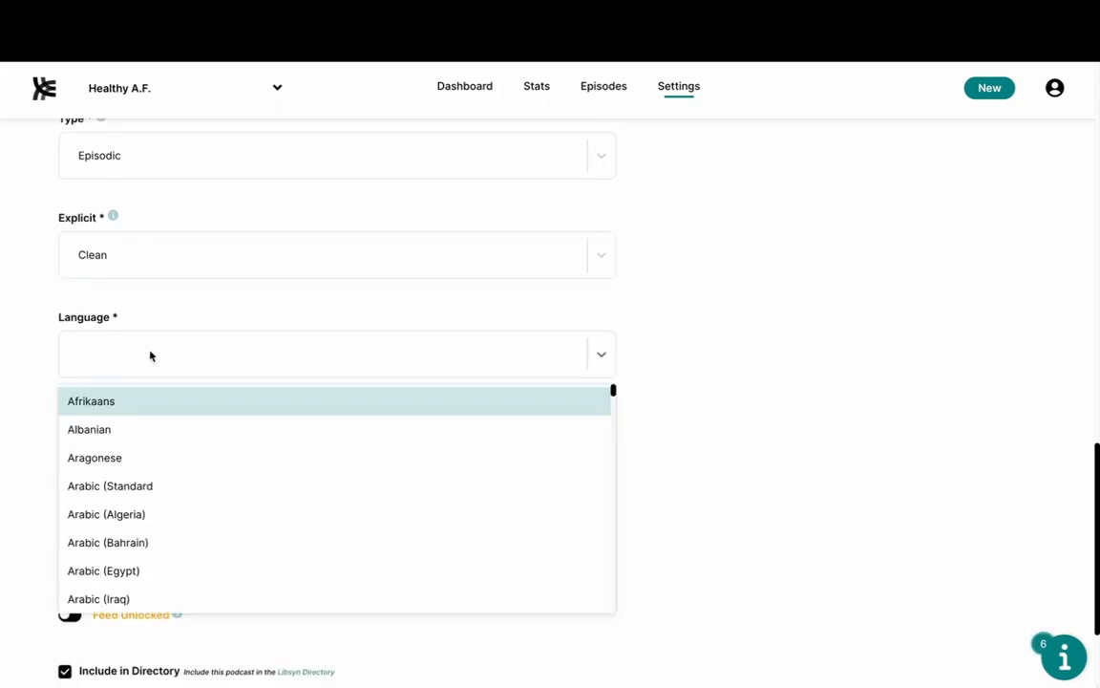
text(en)
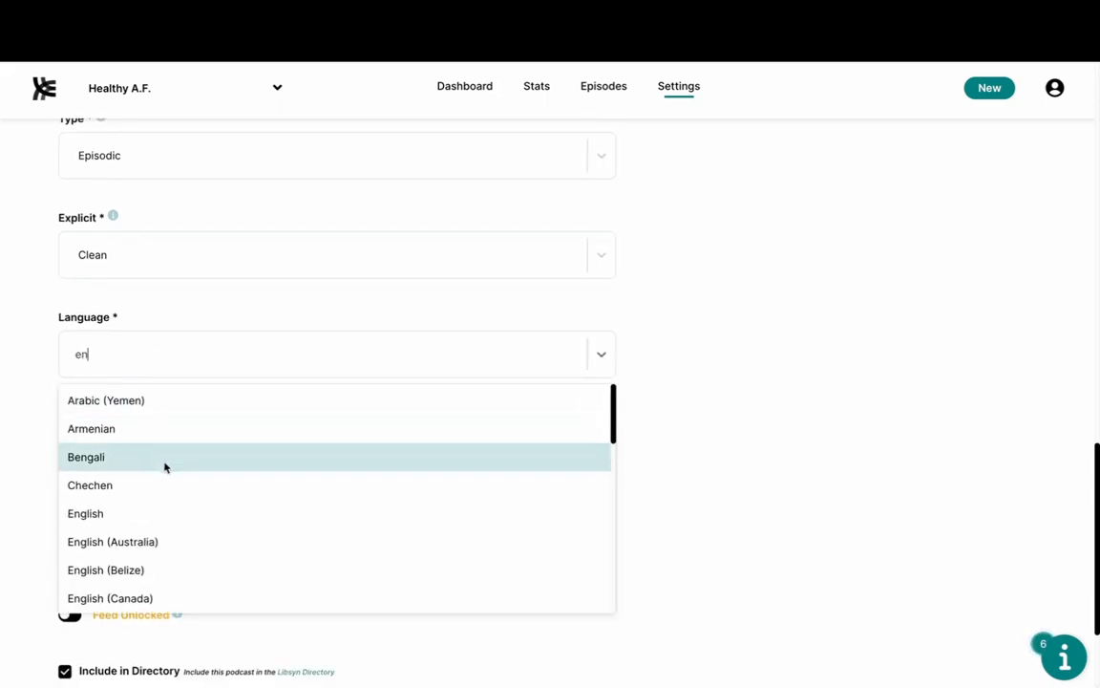
scroll(164, 466, down, 2)
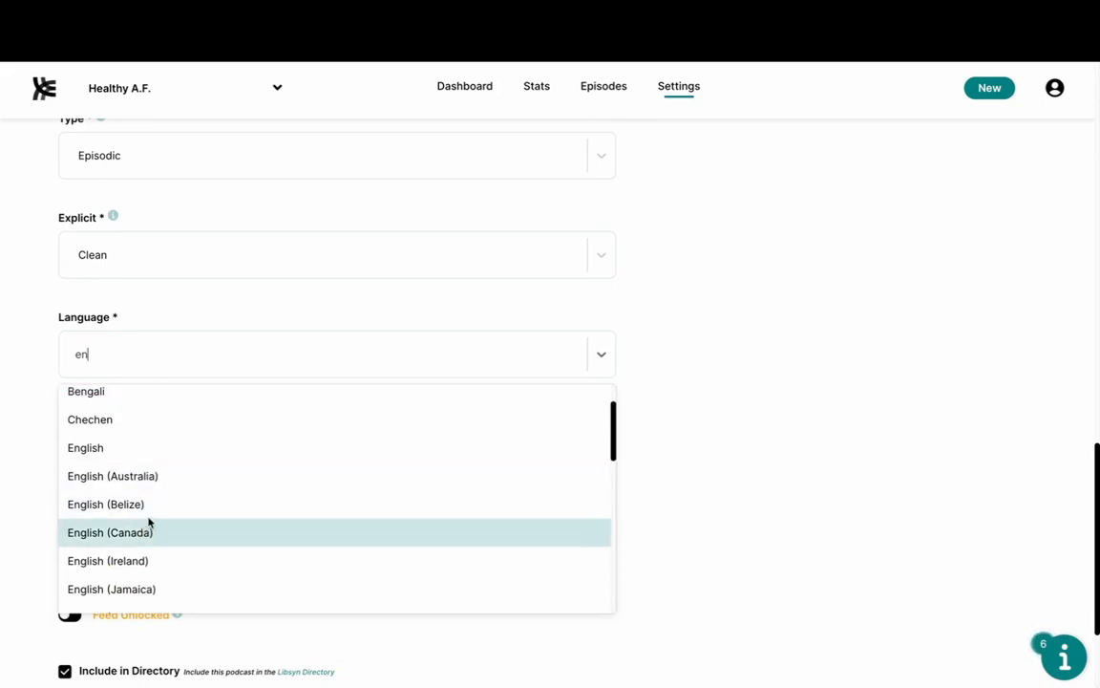
scroll(181, 501, down, 1)
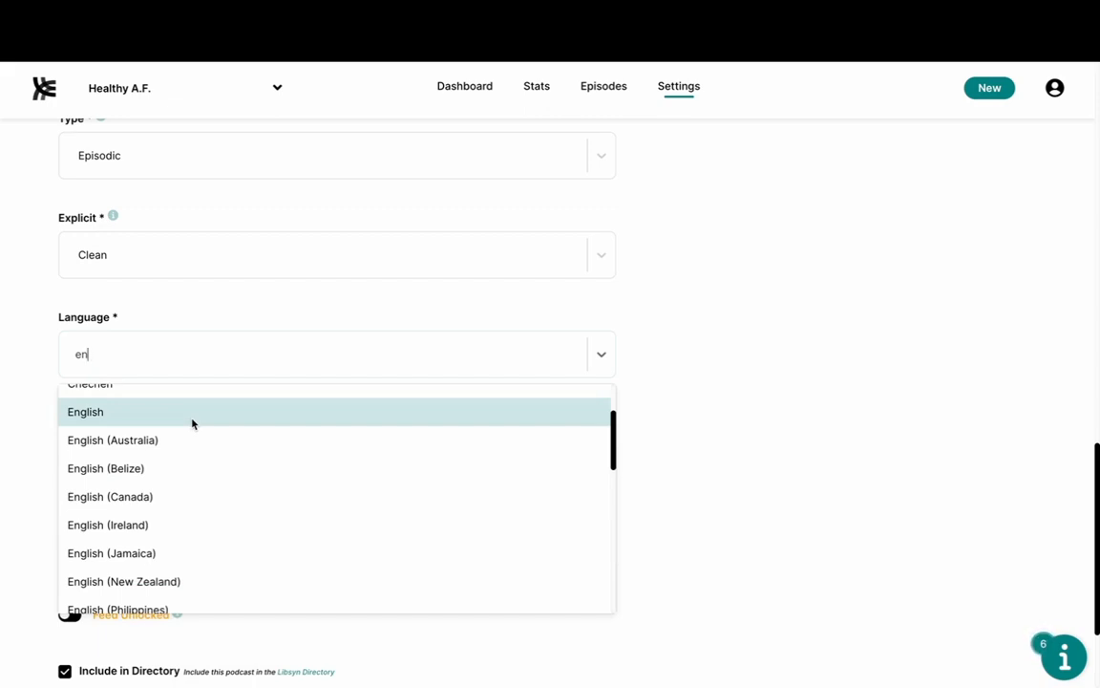
scroll(192, 423, down, 3)
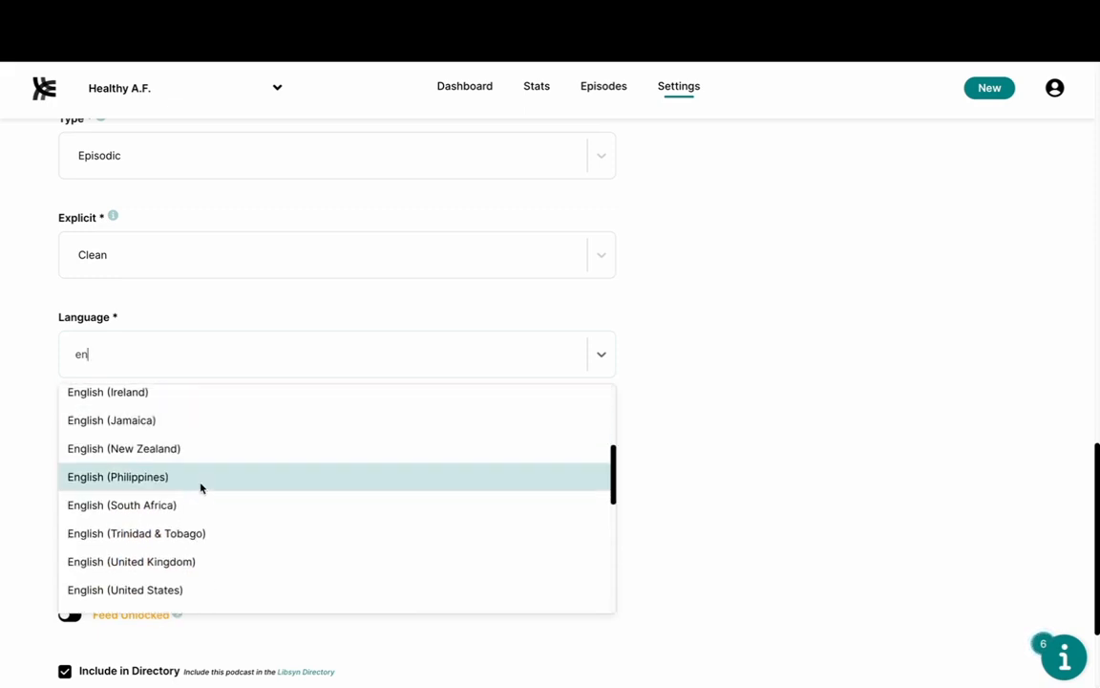
scroll(202, 487, down, 1)
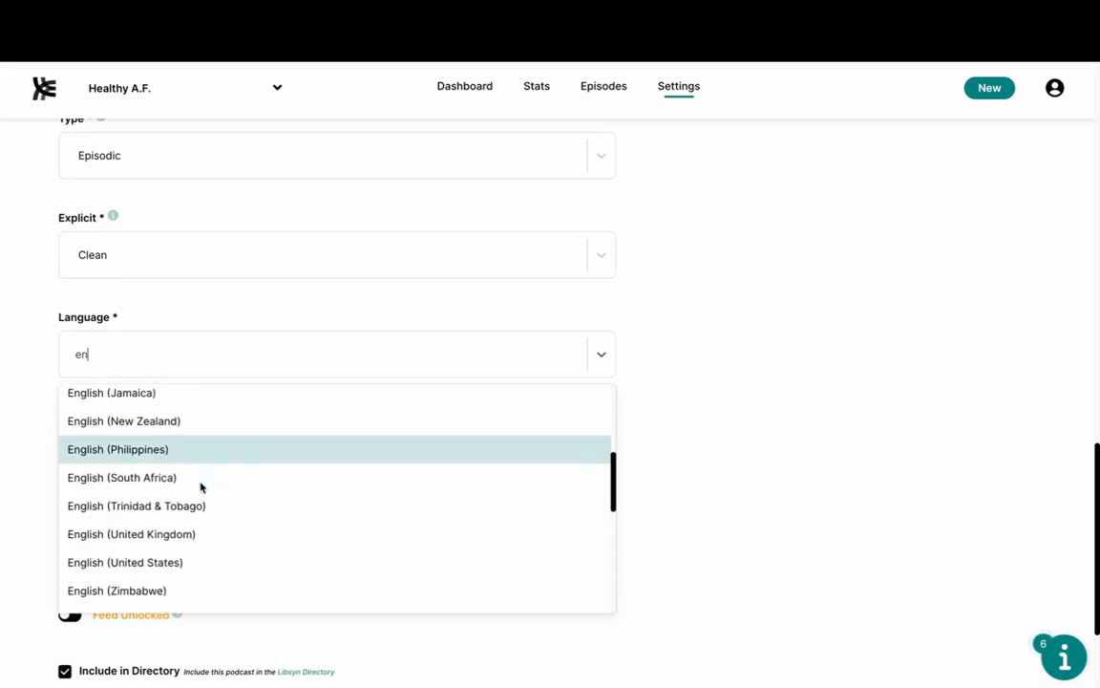
click(178, 564)
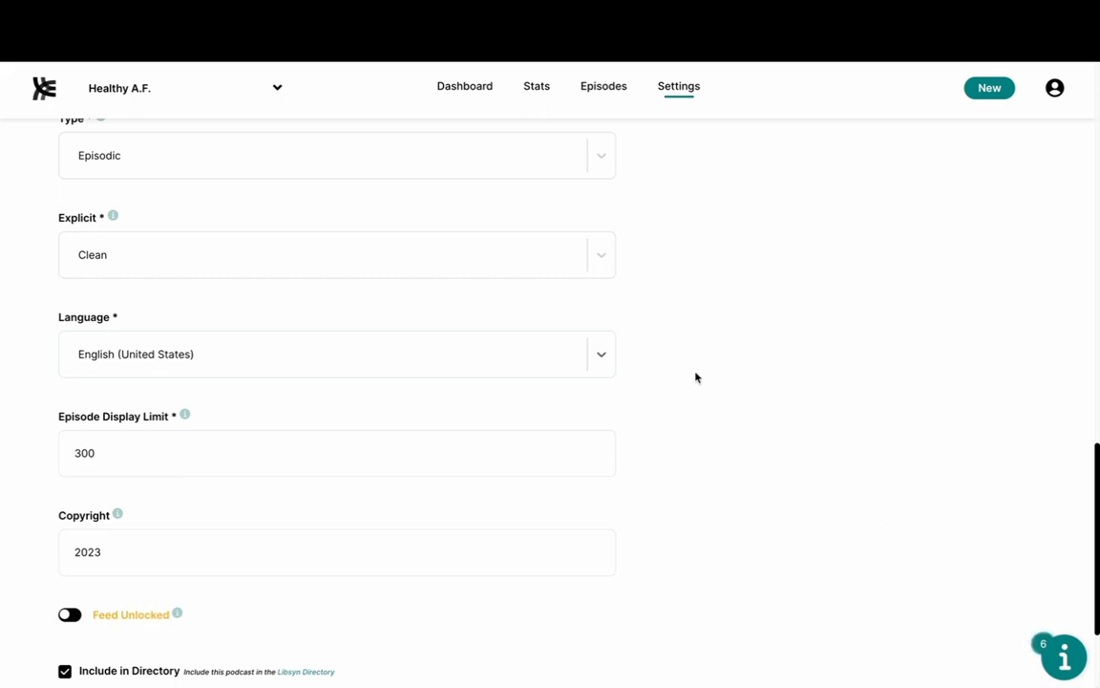
Step: Change the podcast language to Japanese
click(582, 346)
scroll(292, 495, down, 15)
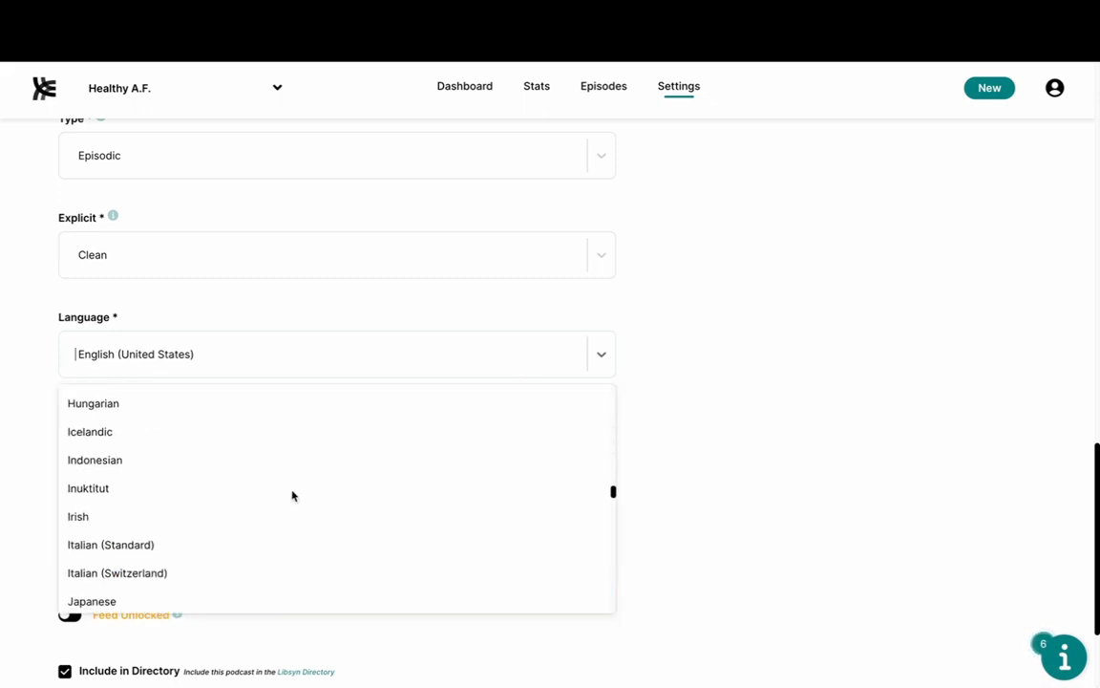
scroll(292, 495, up, 2)
scroll(292, 495, down, 2)
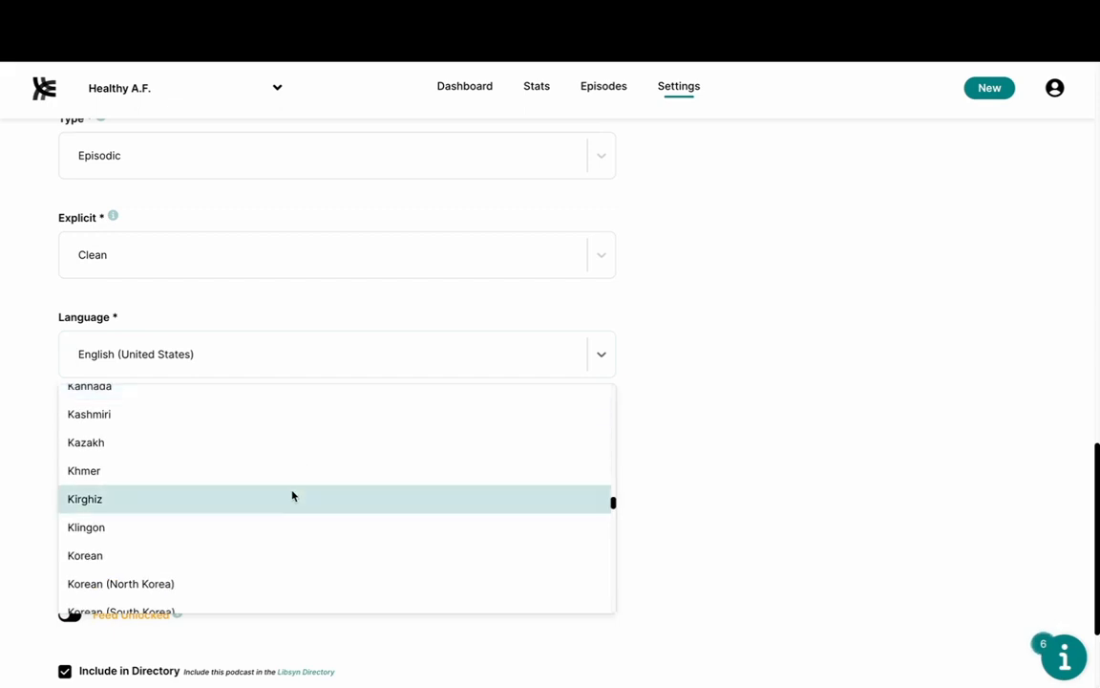
scroll(286, 482, up, 3)
click(255, 434)
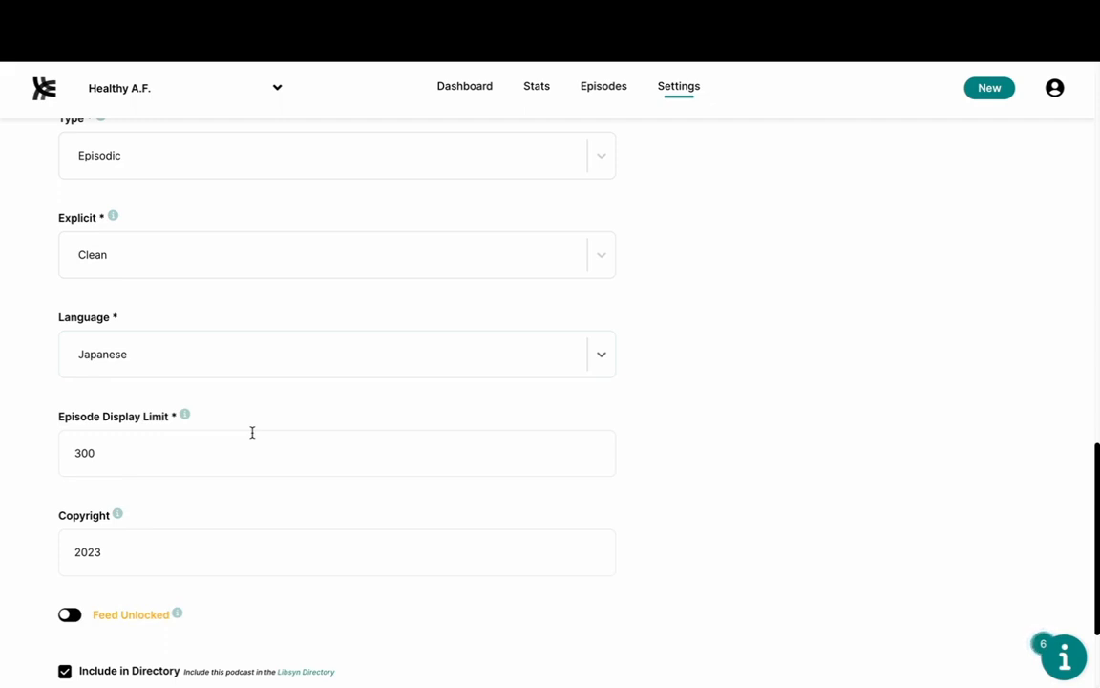
Step: Settle on English (United Kingdom) as the podcast language
click(270, 373)
scroll(270, 435, up, 2)
scroll(270, 434, up, 10)
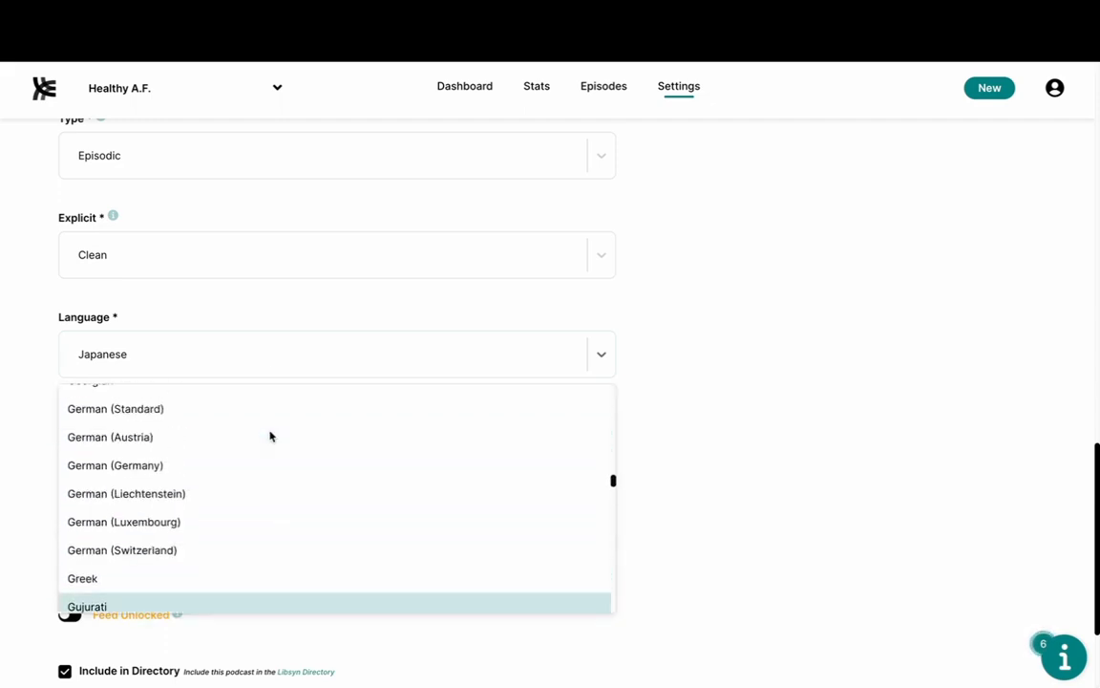
scroll(227, 489, up, 3)
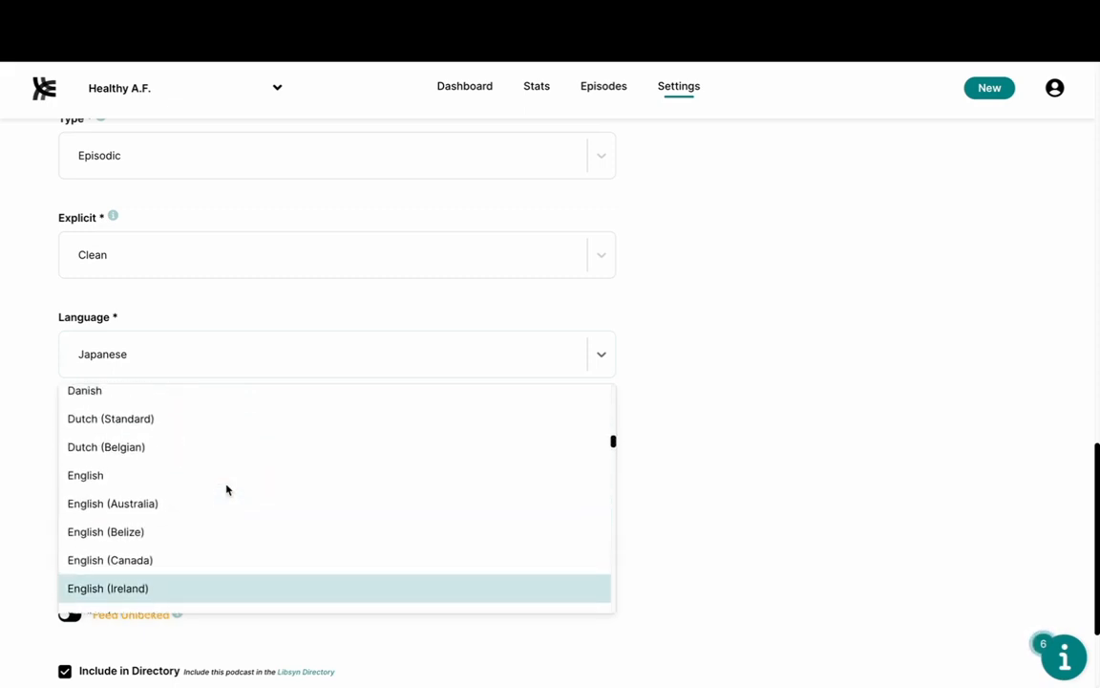
scroll(226, 489, down, 2)
scroll(198, 558, down, 2)
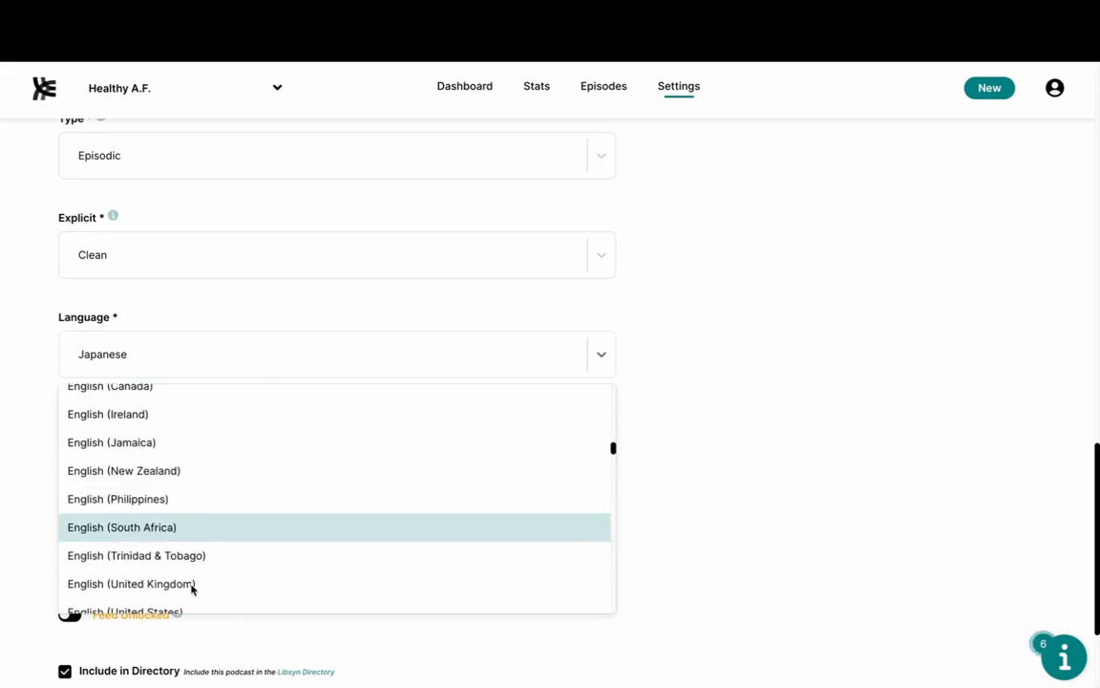
click(194, 585)
scroll(201, 384, down, 1)
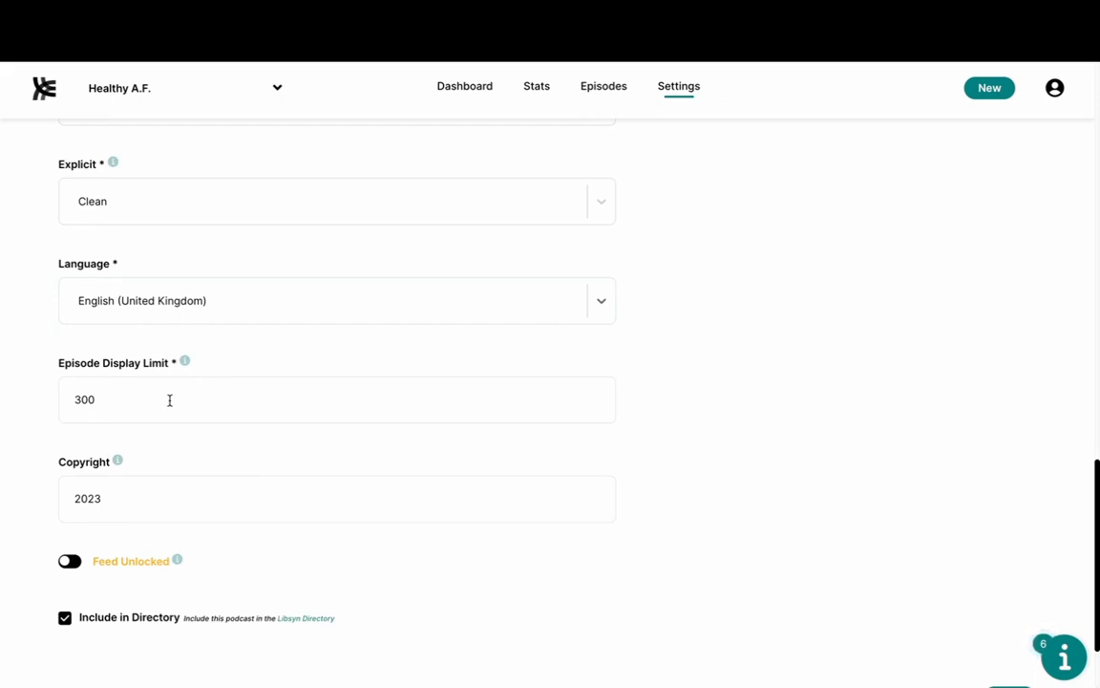
Step: Change Episode Display Limit from 300 to 0, then to 10
click(170, 400)
key(BackSpace)
key(BackSpace)
key(BackSpace)
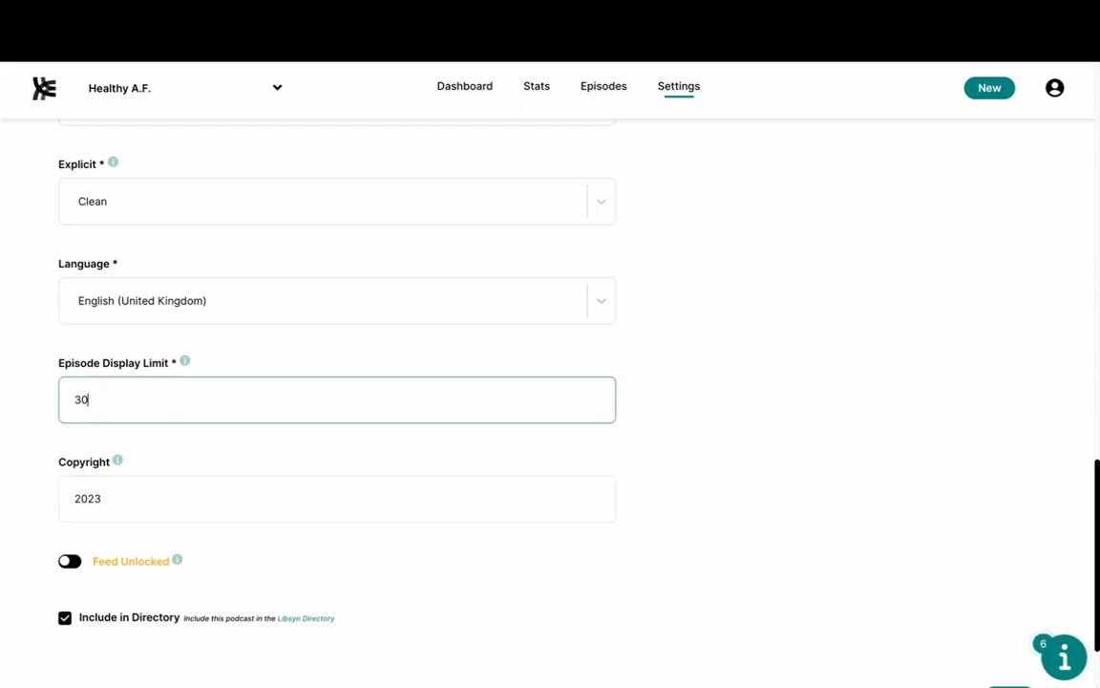
text(0)
click(726, 401)
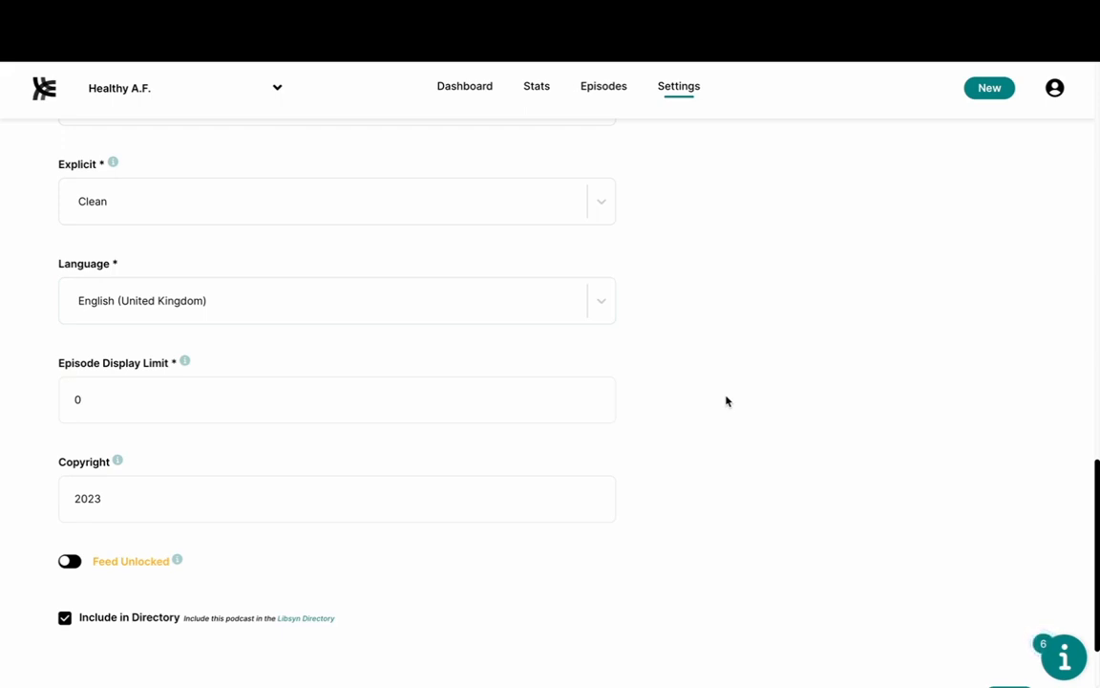
click(159, 392)
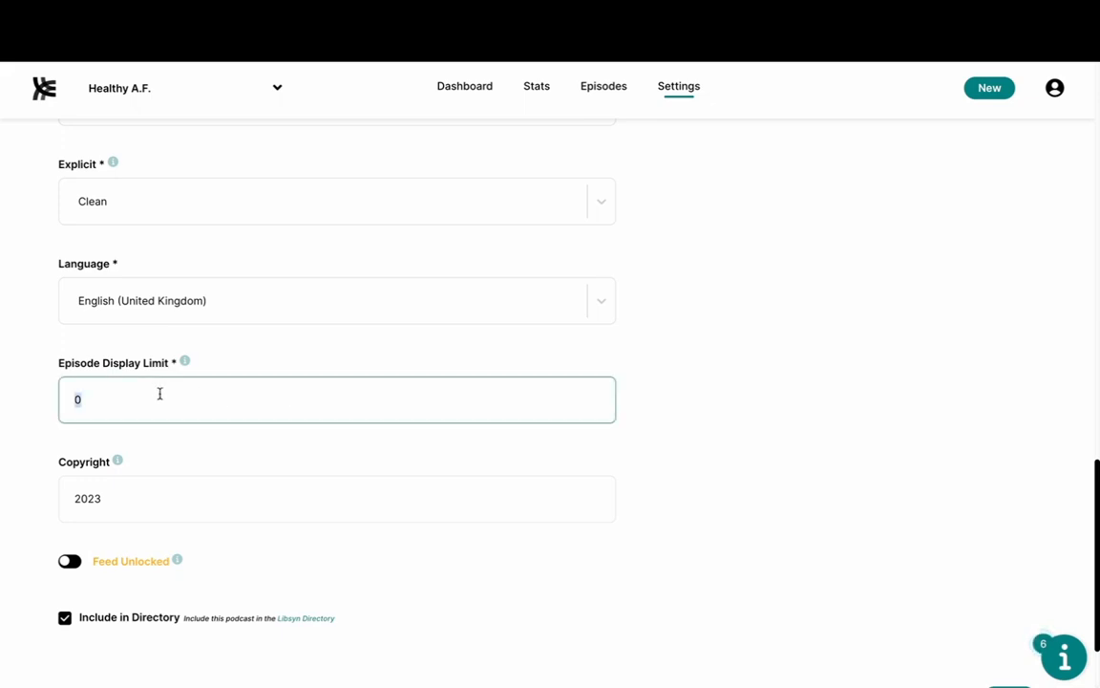
key(BackSpace)
text(10)
click(733, 517)
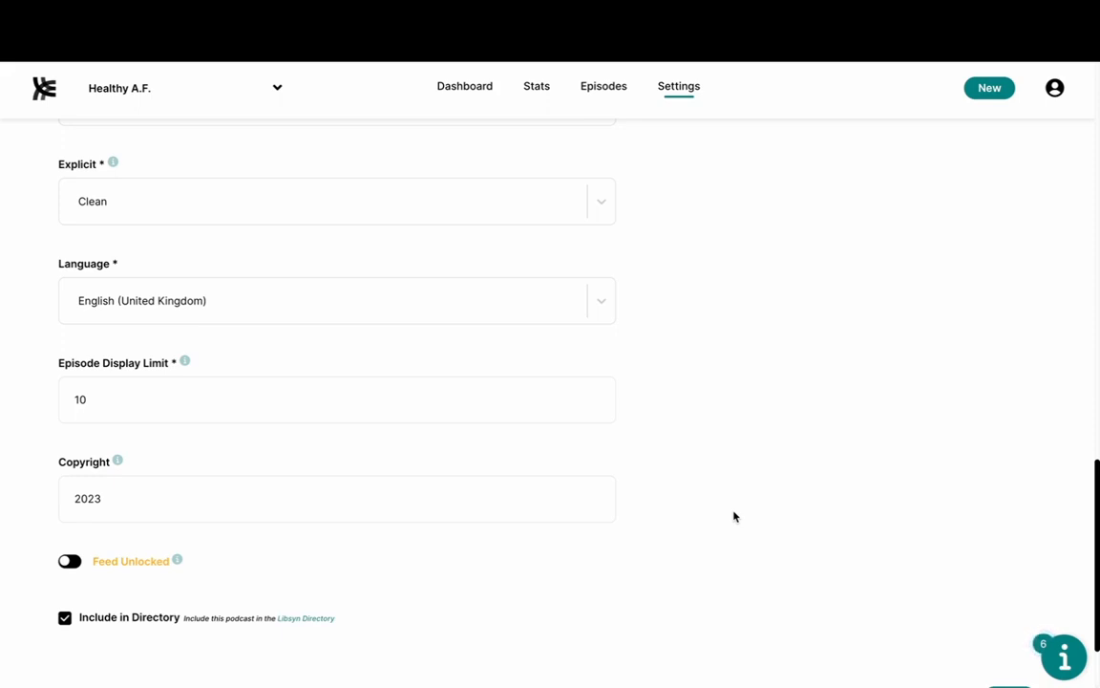
Step: Reset the display limit to 0 and check that Copyright reads 2023
click(454, 393)
double_click(455, 393)
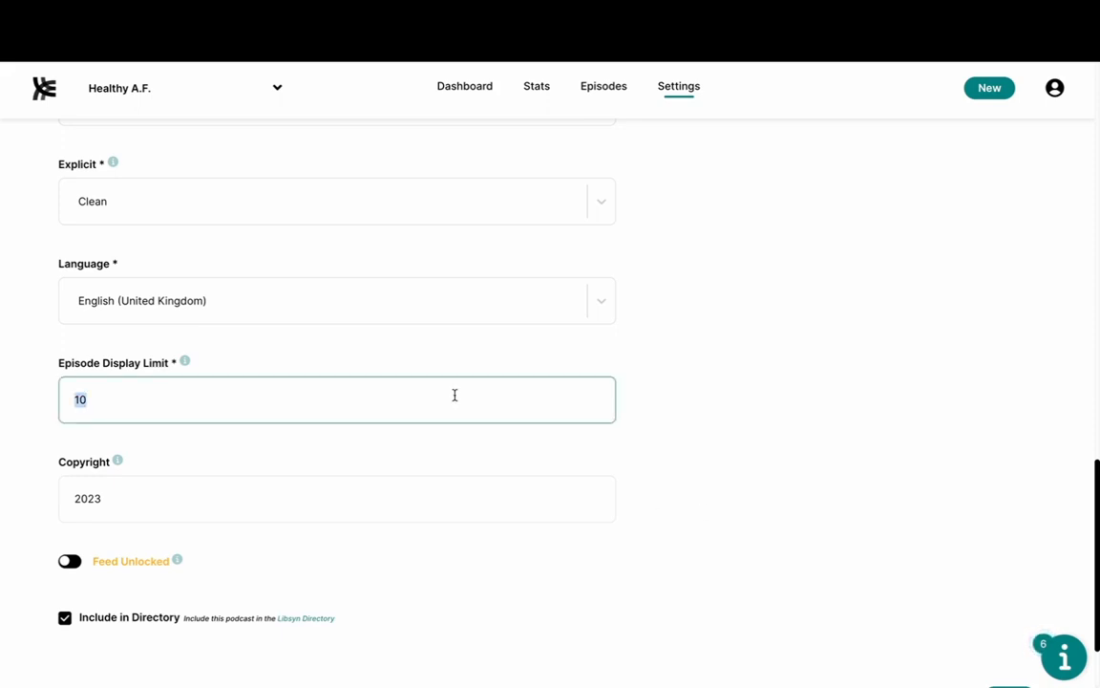
text(0)
click(708, 457)
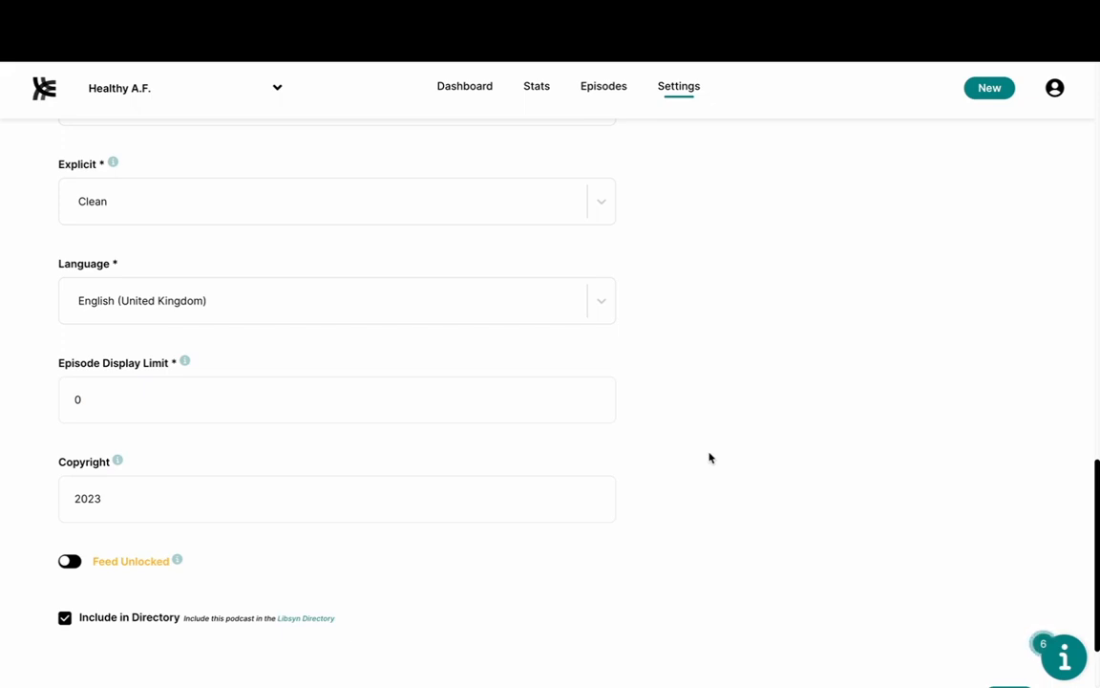
click(102, 500)
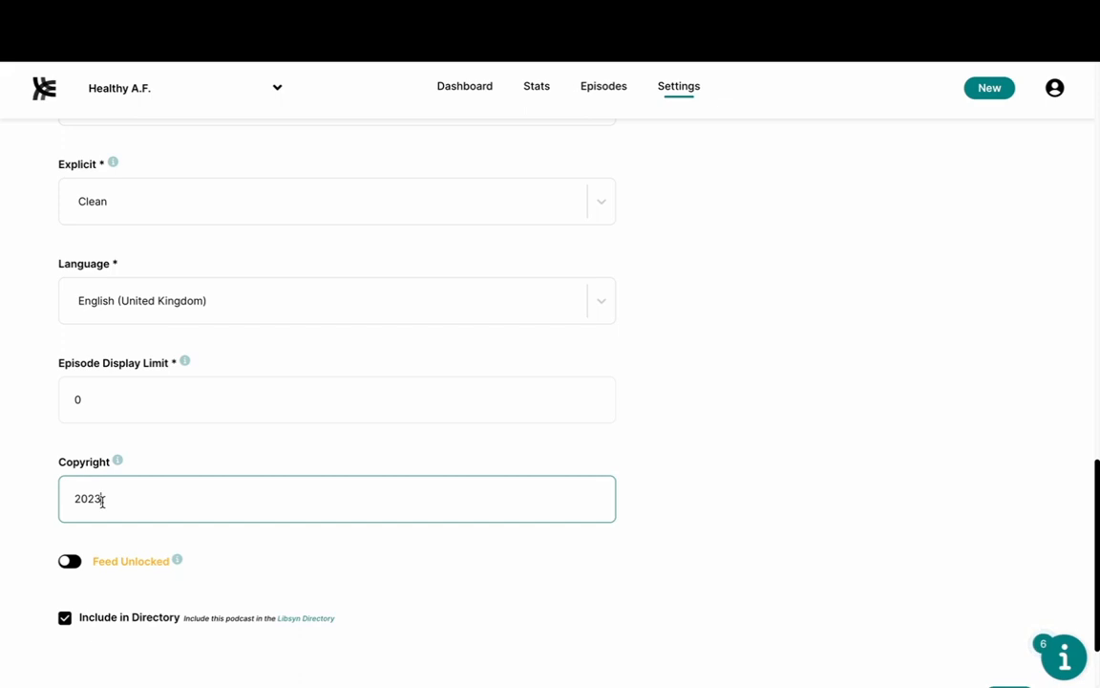
scroll(98, 498, down, 1)
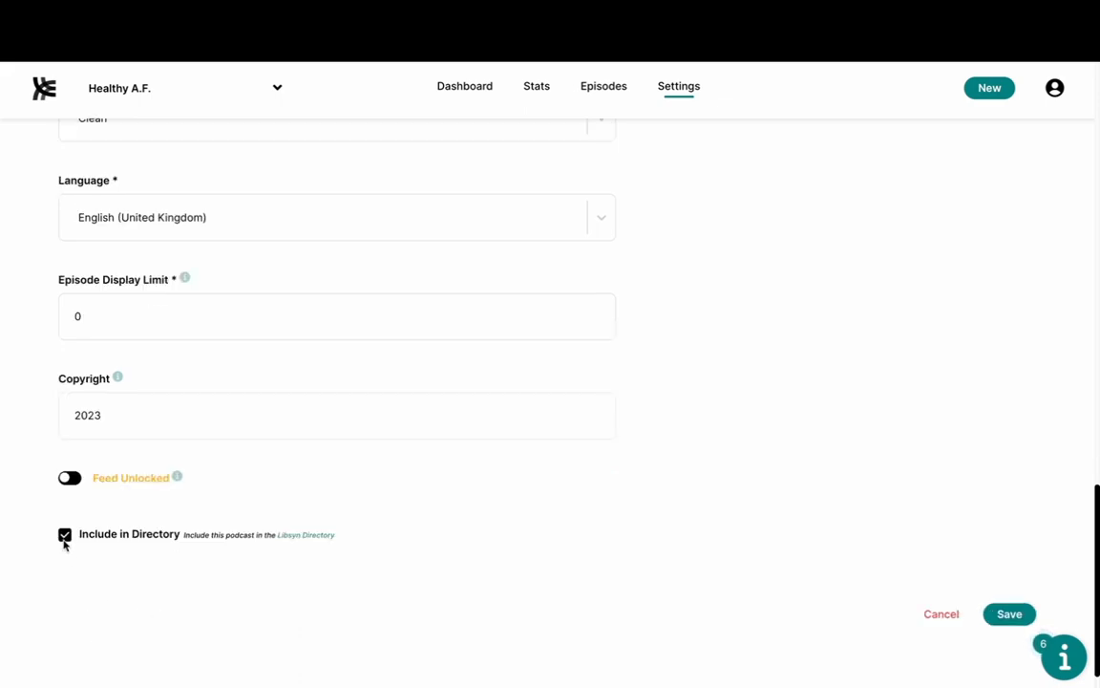